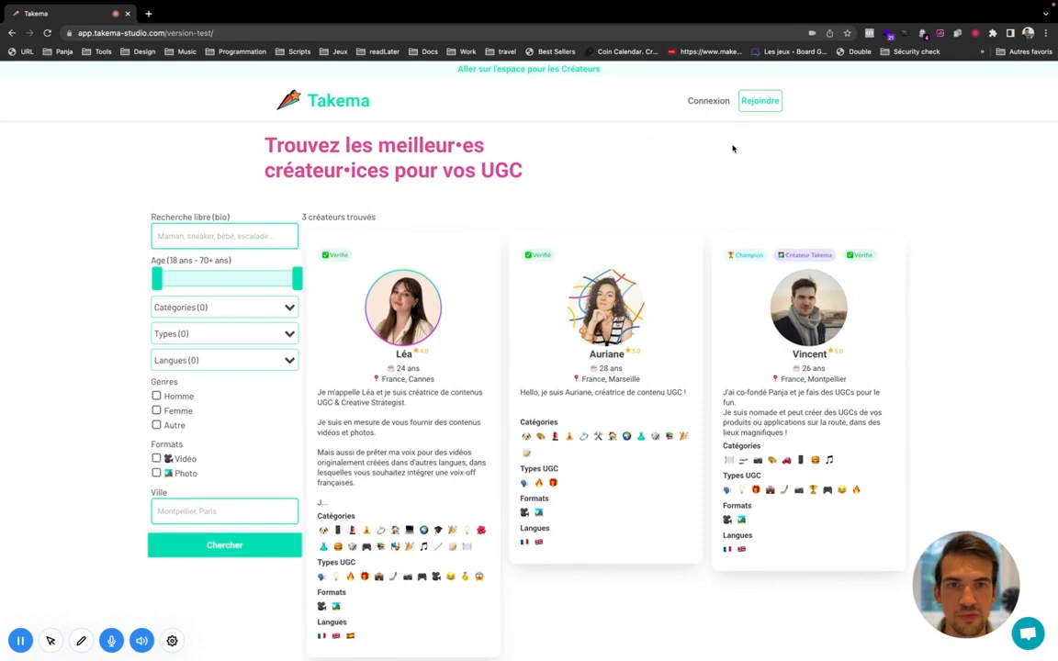
# Step: Browse the Takema homepage, then open the Rejoindre Takema dialog from the header
pyautogui.scroll(-4, 355, 69)
pyautogui.scroll(1, 141, 81)
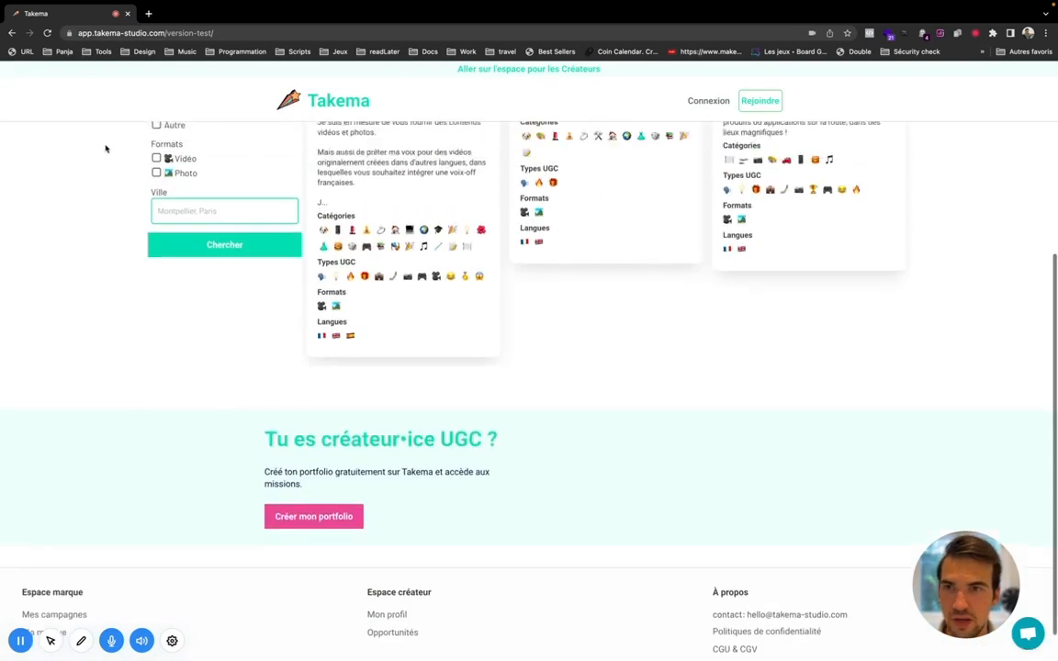
pyautogui.scroll(4, 106, 149)
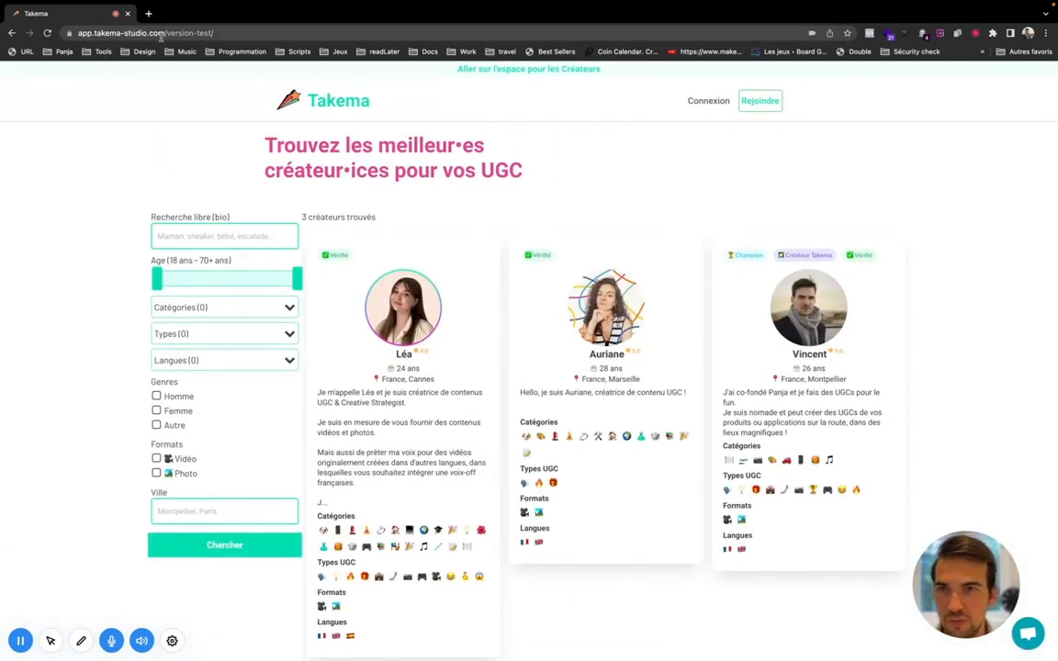
pyautogui.scroll(-5, 576, 274)
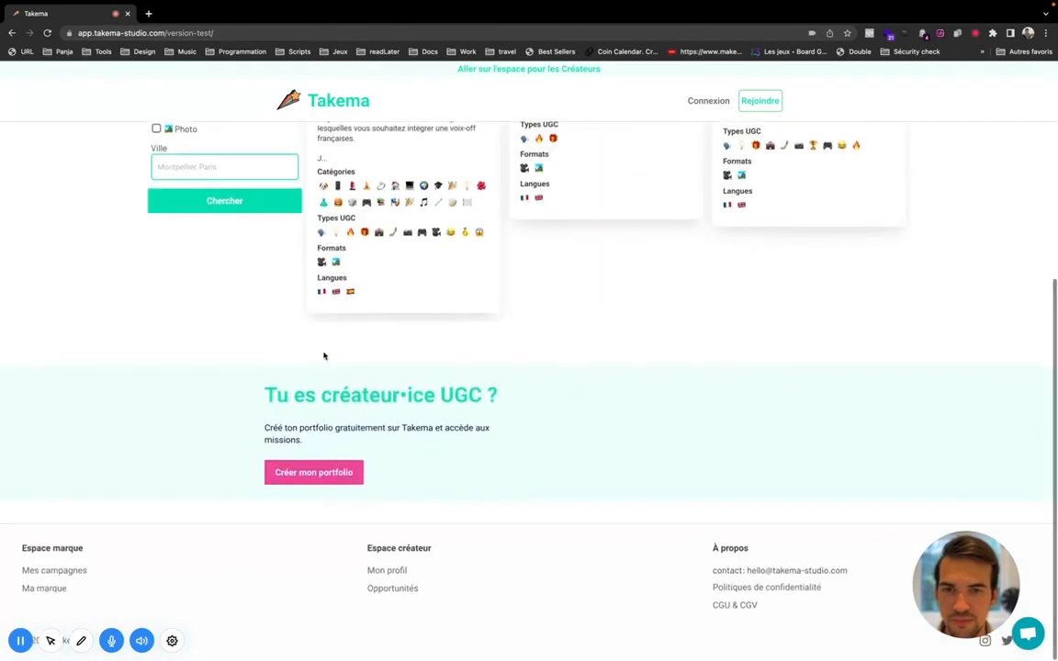
pyautogui.scroll(5, 118, 477)
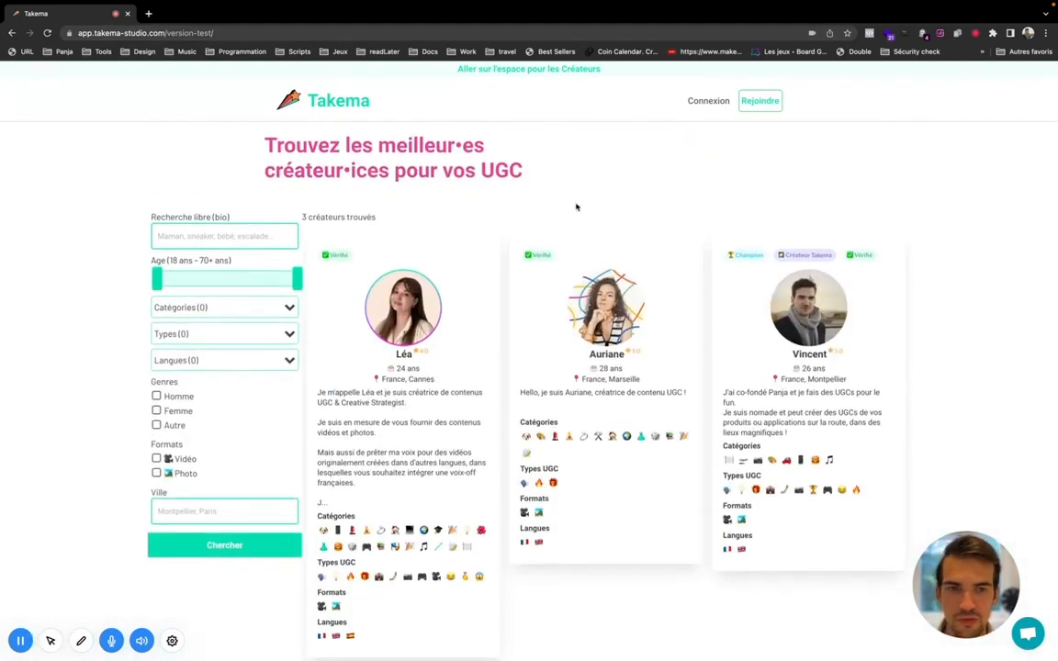
pyautogui.click(83, 640)
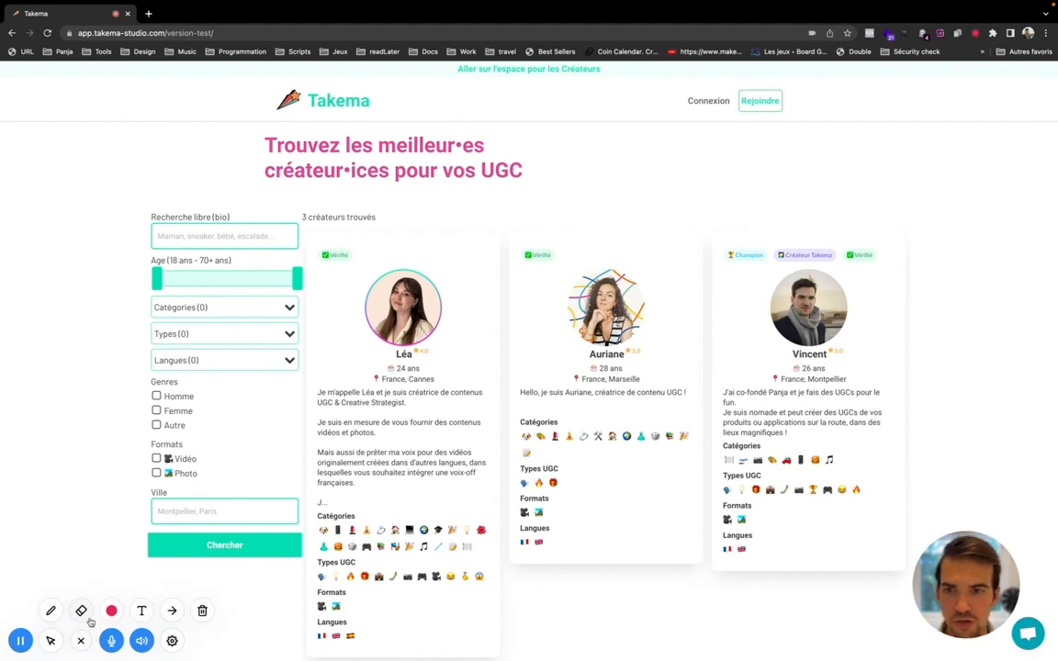
pyautogui.click(51, 610)
pyautogui.moveTo(772, 89)
pyautogui.mouseDown()
pyautogui.moveTo(713, 95)
pyautogui.moveTo(791, 112)
pyautogui.moveTo(762, 82)
pyautogui.mouseUp()
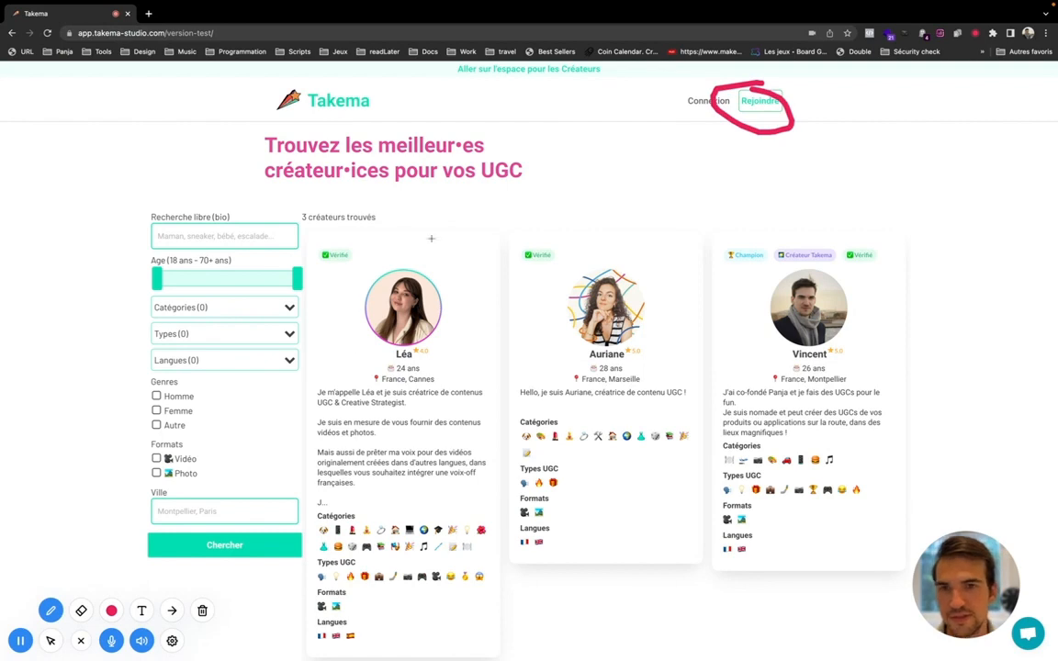
pyautogui.moveTo(458, 71); pyautogui.dragTo(602, 69)
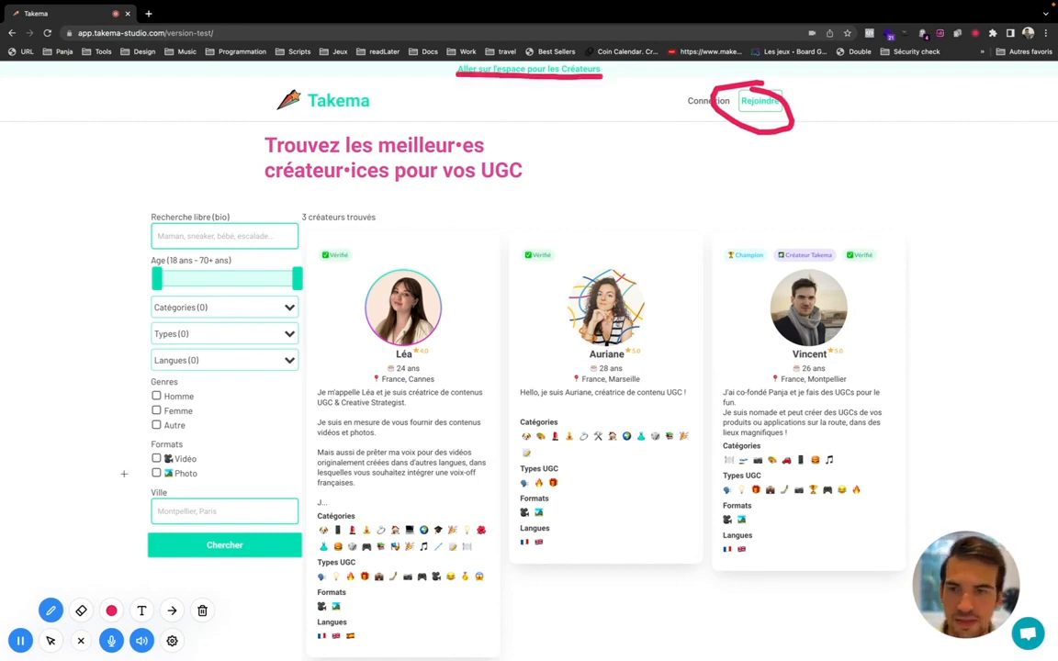
pyautogui.click(202, 610)
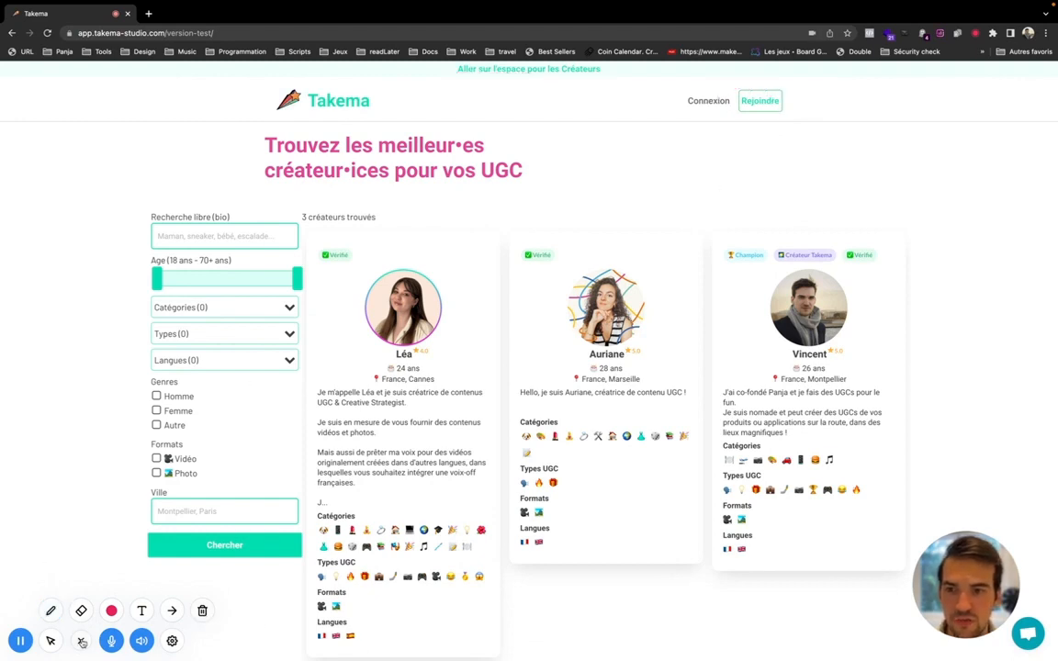
pyautogui.press('Escape')
pyautogui.click(771, 107)
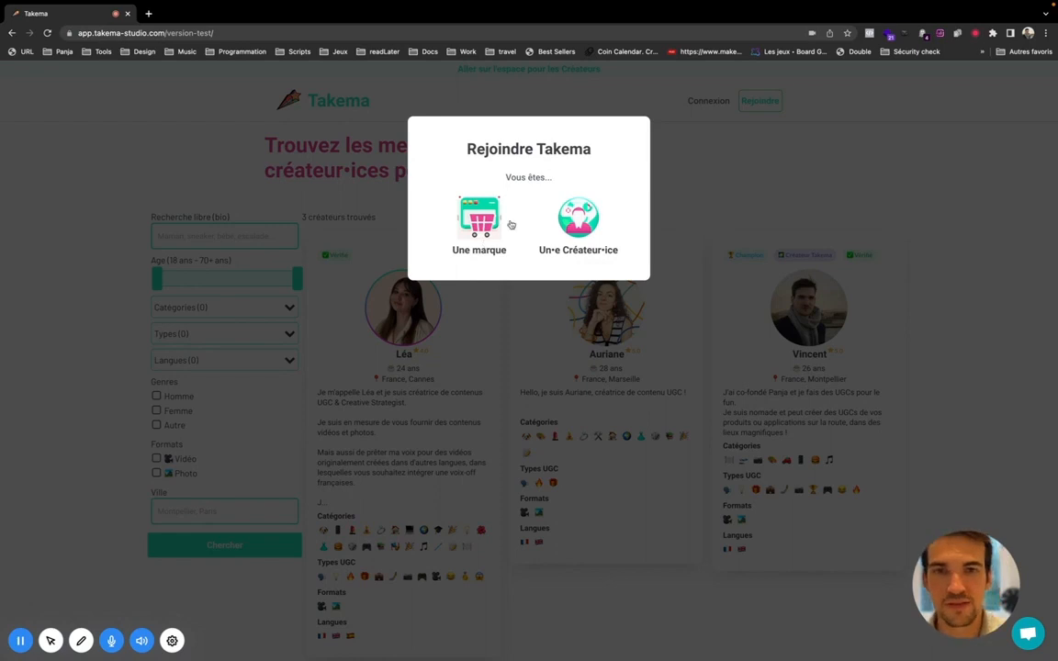
# Step: Join as Un·e Créateur·ice and start with Créer mon portfolio
pyautogui.click(578, 230)
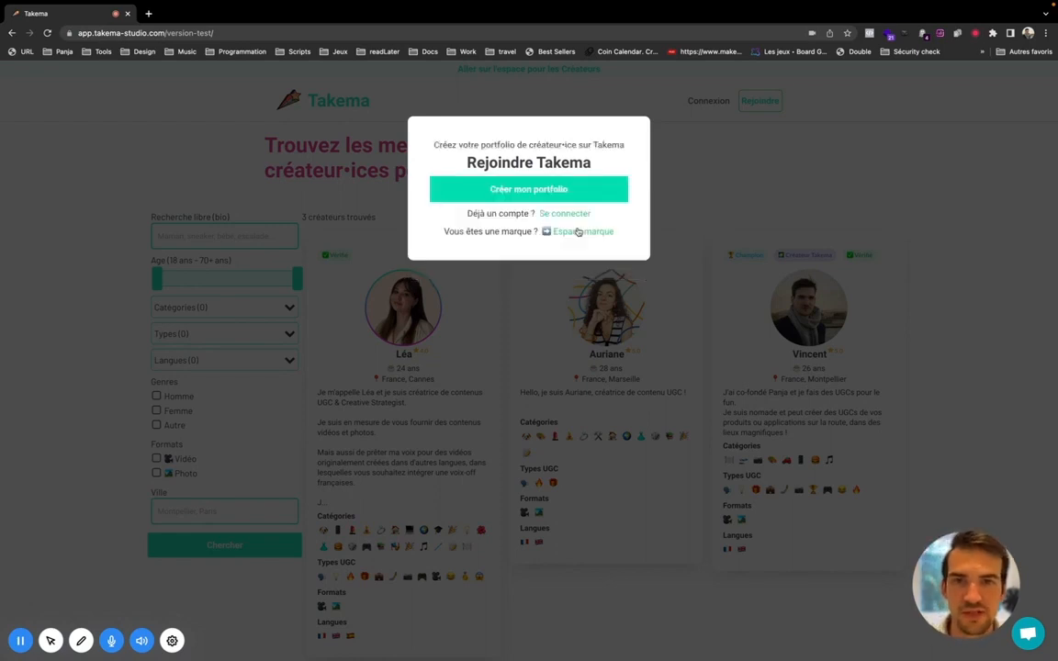
pyautogui.click(470, 193)
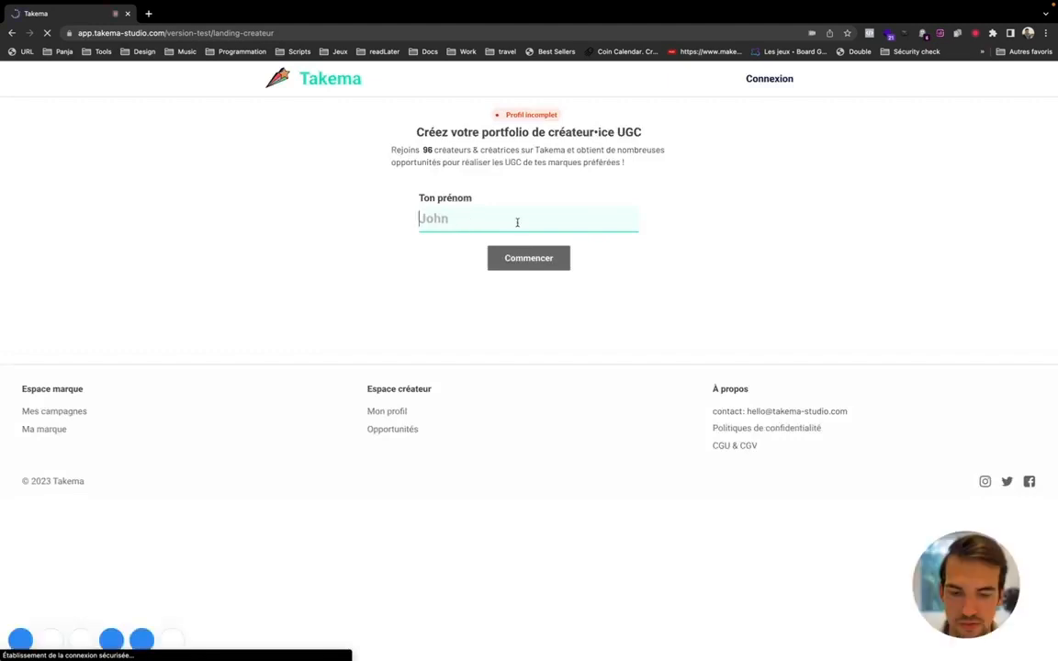
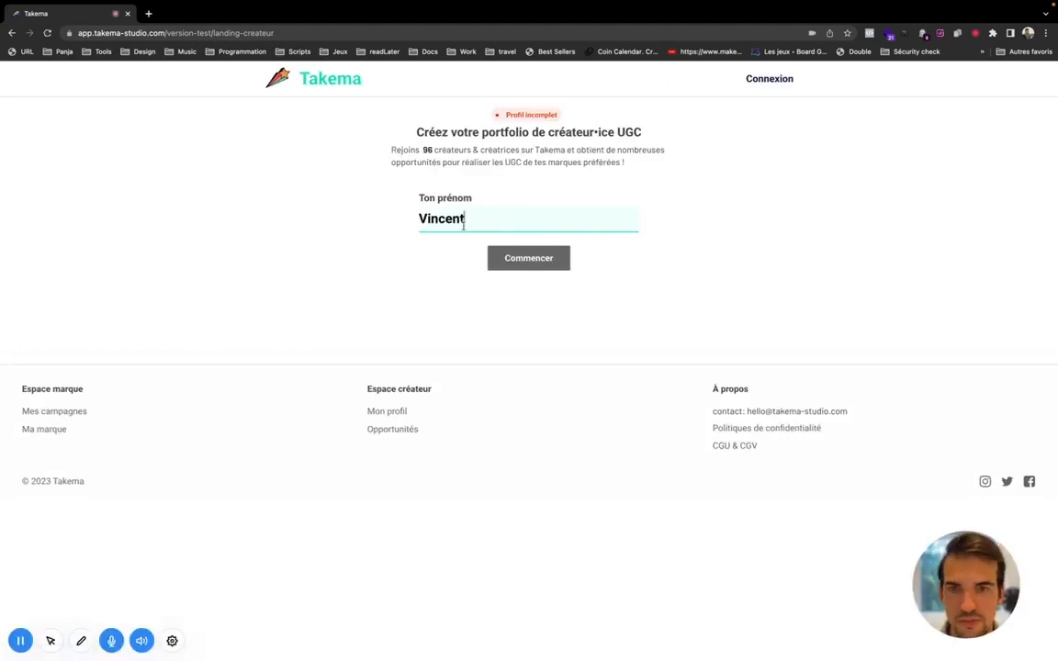
# Step: Enter the creator's first name, last name and username
pyautogui.click(524, 259)
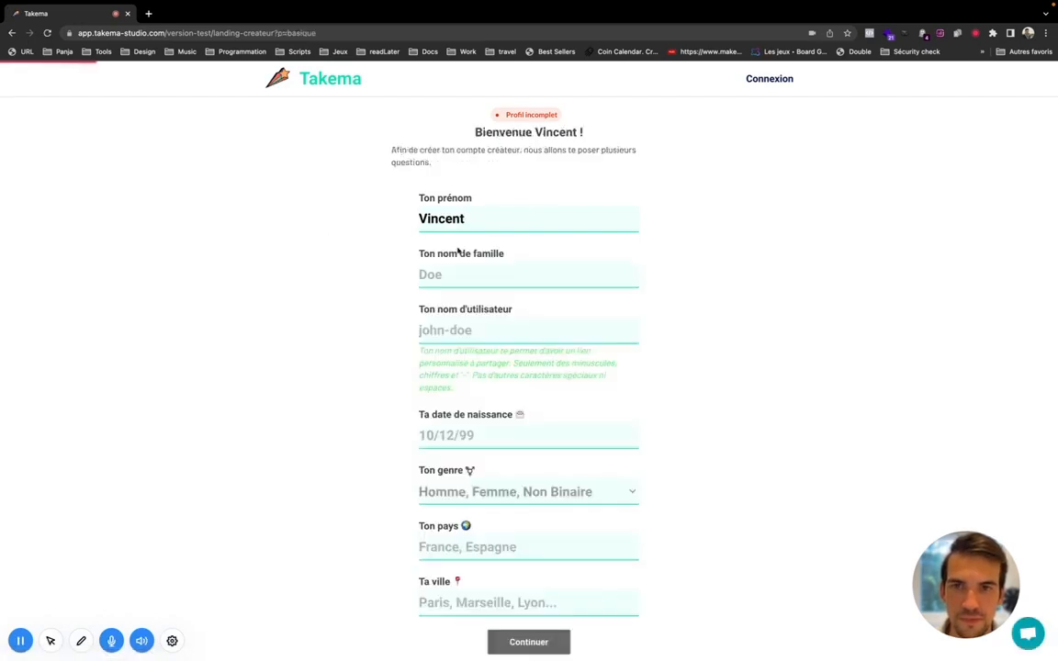
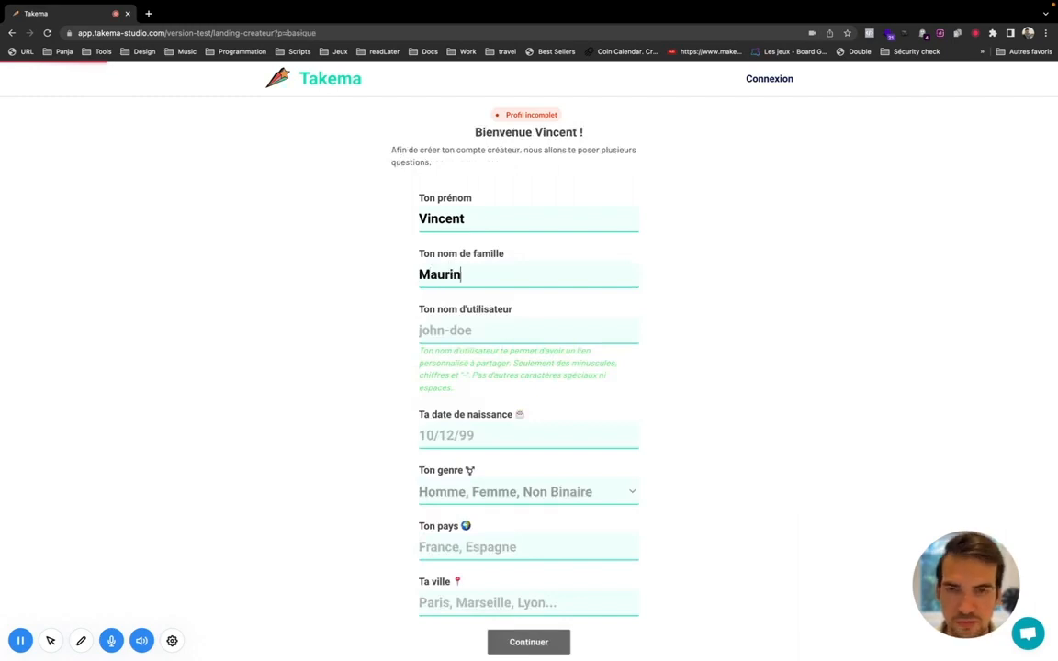
pyautogui.press('Tab')
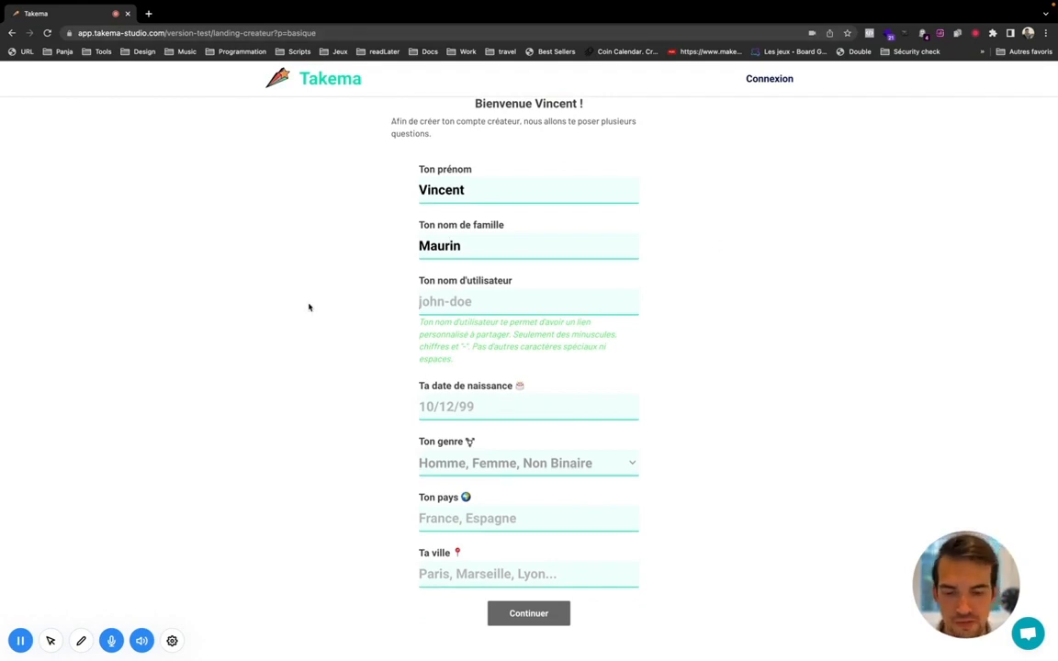
pyautogui.write('vincent')
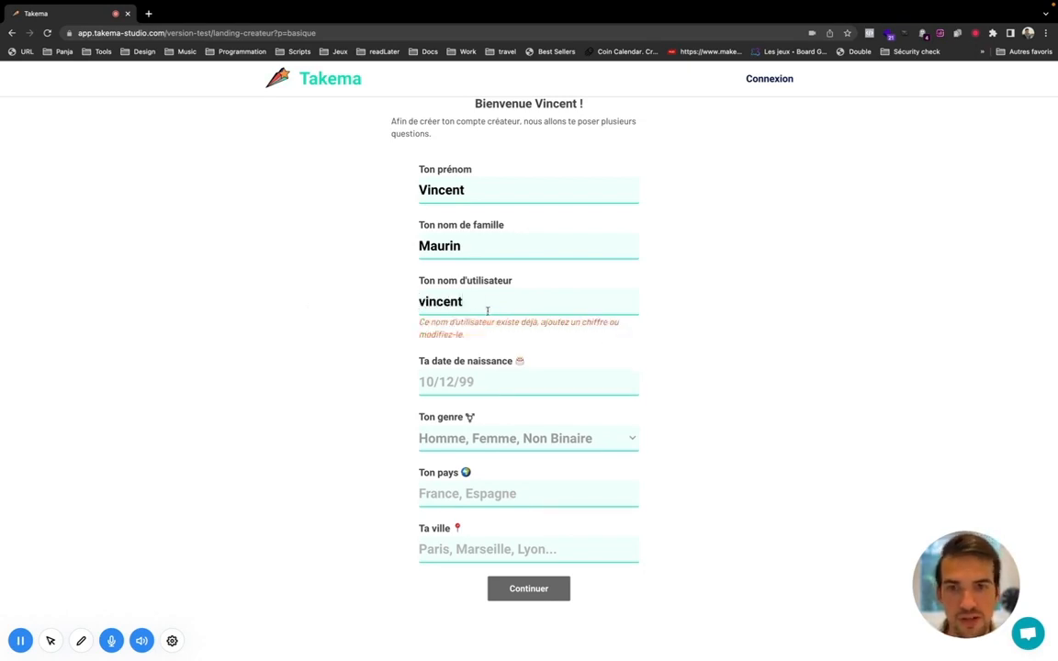
pyautogui.write('7')
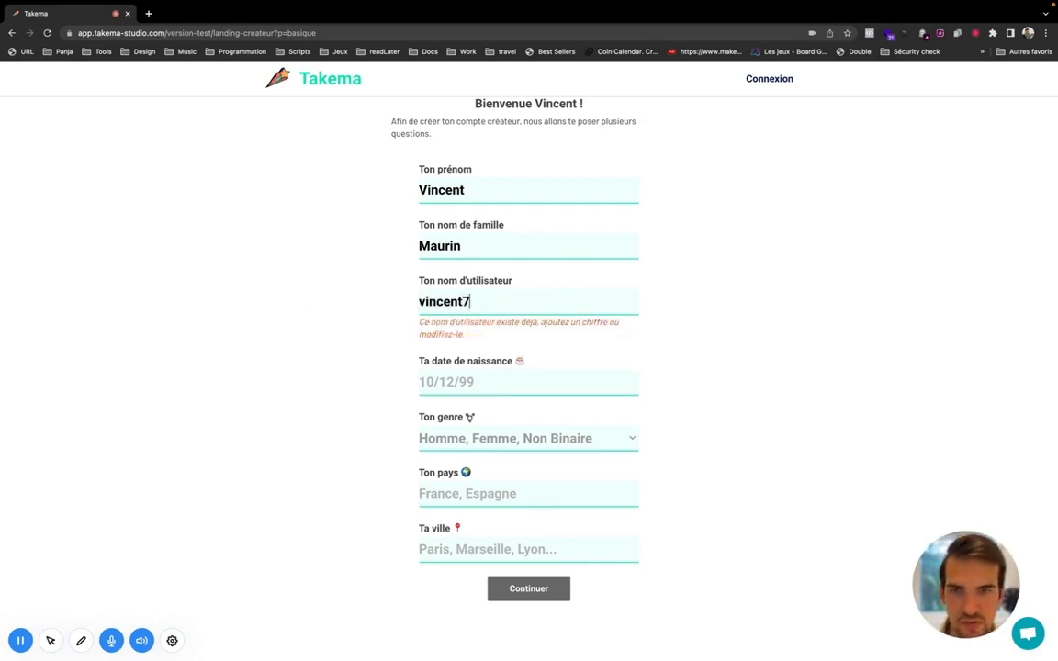
# Step: Enter the birth date and keep Homme as the gender
pyautogui.click(423, 407)
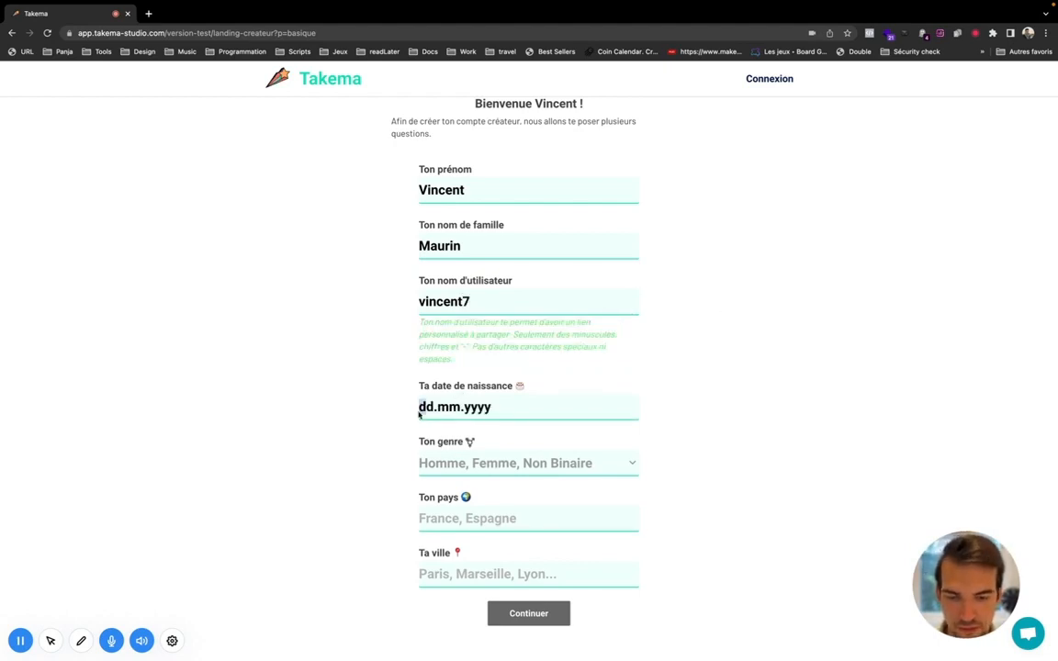
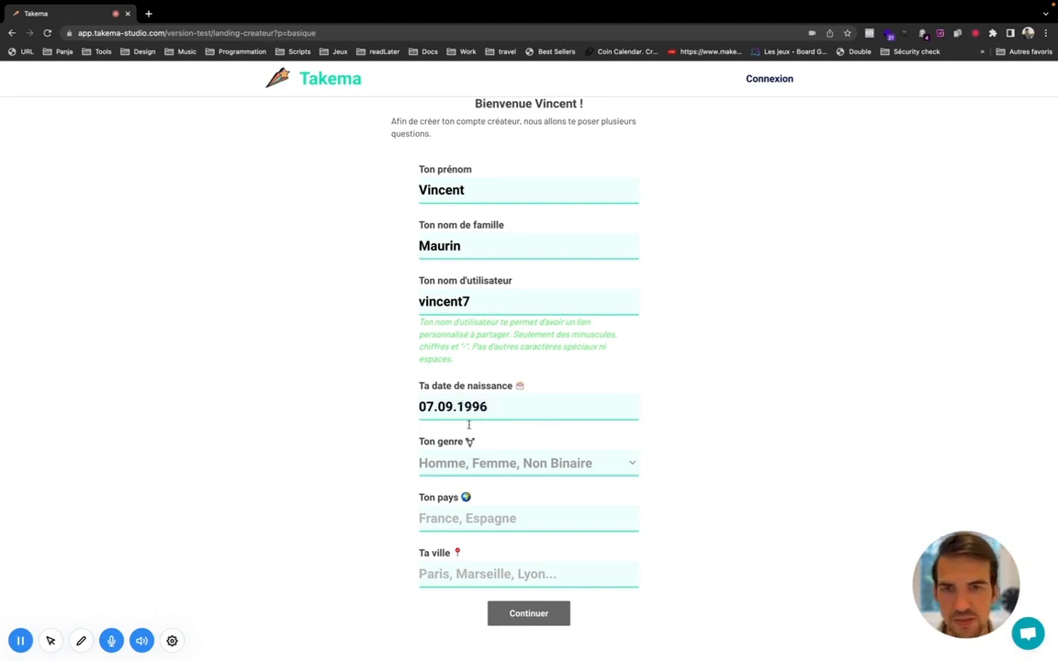
pyautogui.click(477, 463)
pyautogui.click(472, 462)
# Step: Set the country to France and the city to Montpellier, then submit the details
pyautogui.scroll(-1, 404, 509)
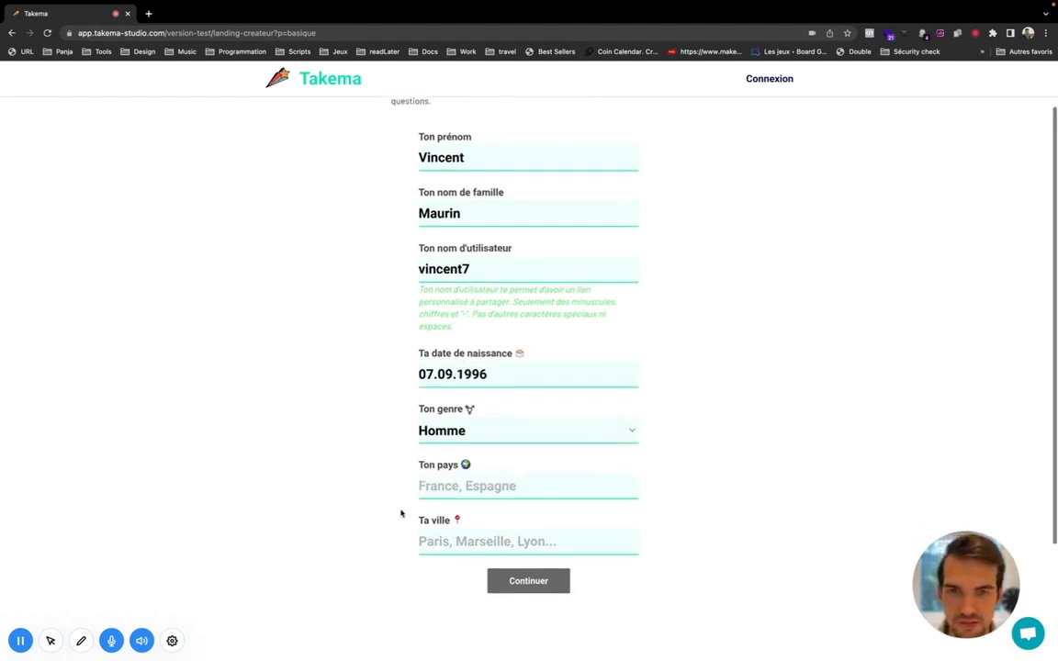
pyautogui.click(457, 484)
pyautogui.write('Fr')
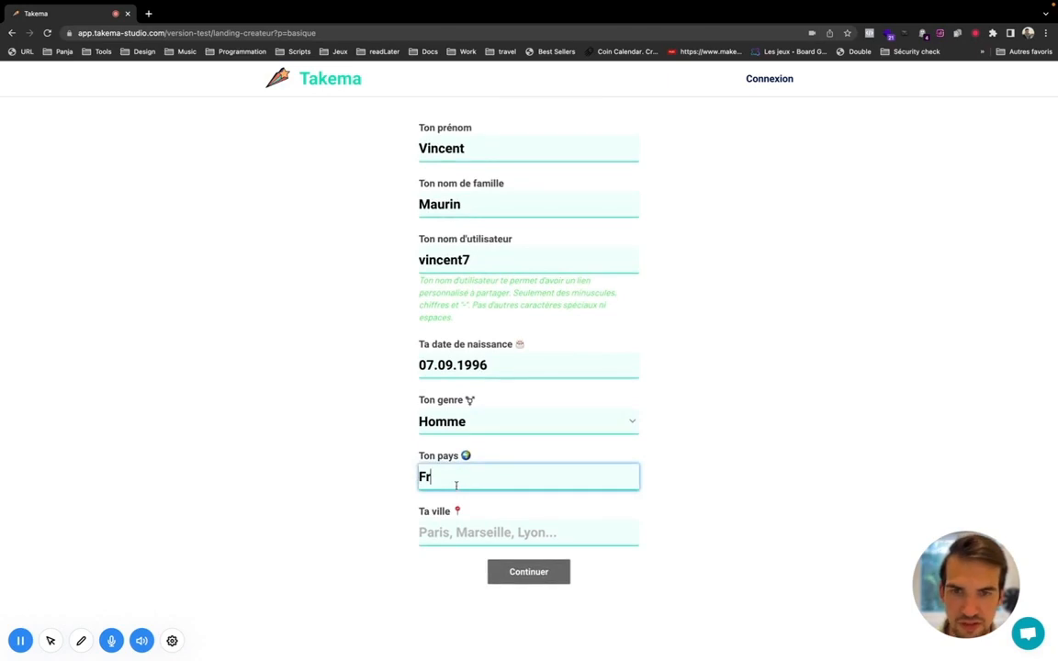
pyautogui.click(467, 506)
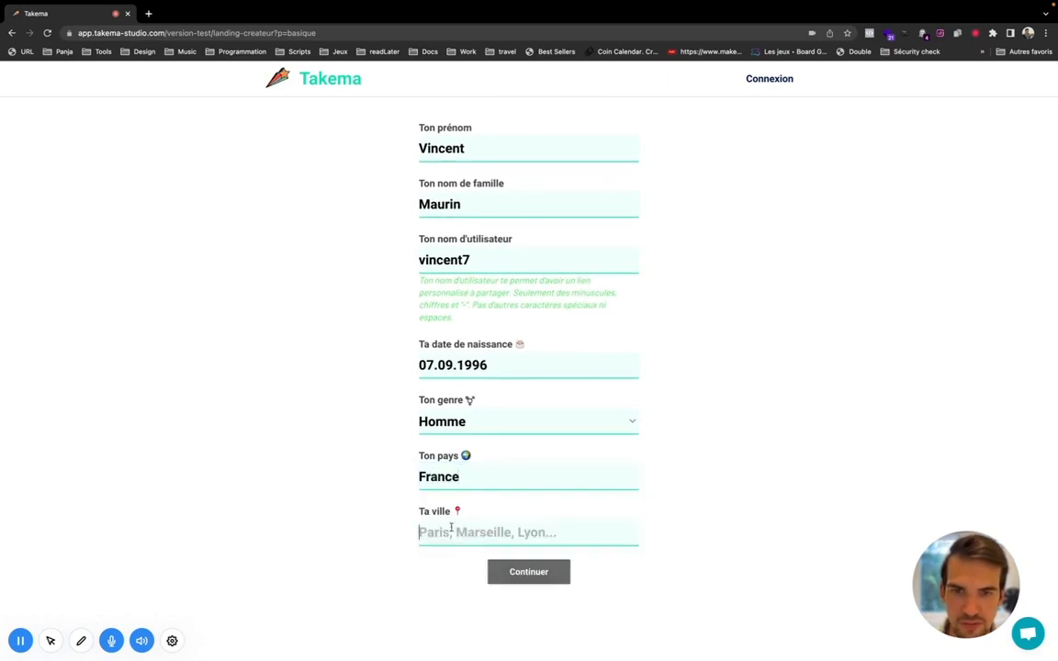
pyautogui.write('Mont')
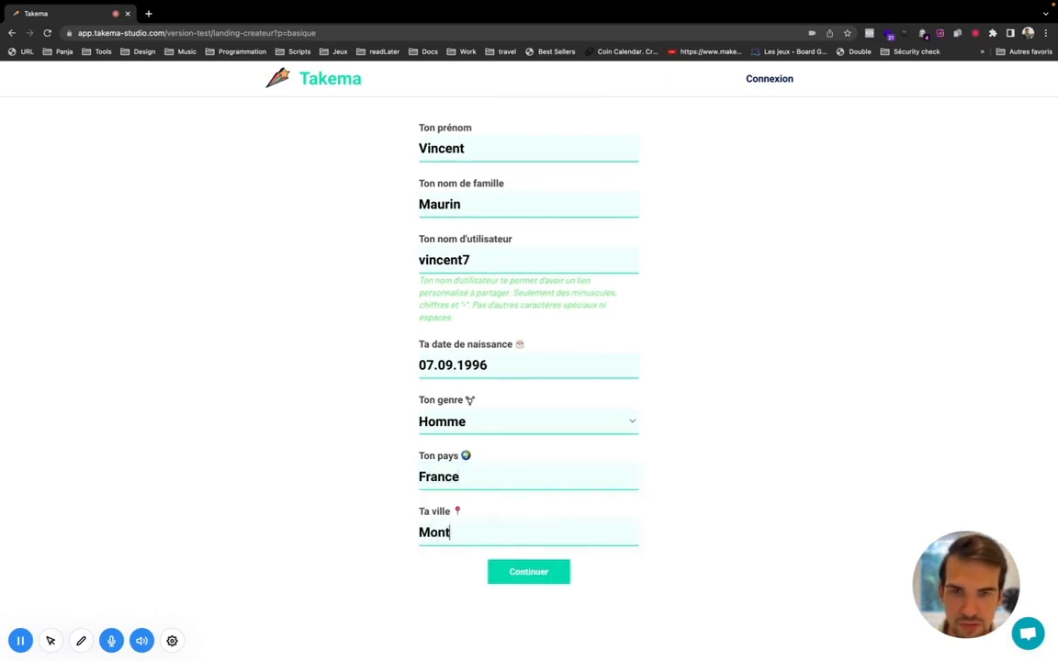
pyautogui.write('pellier')
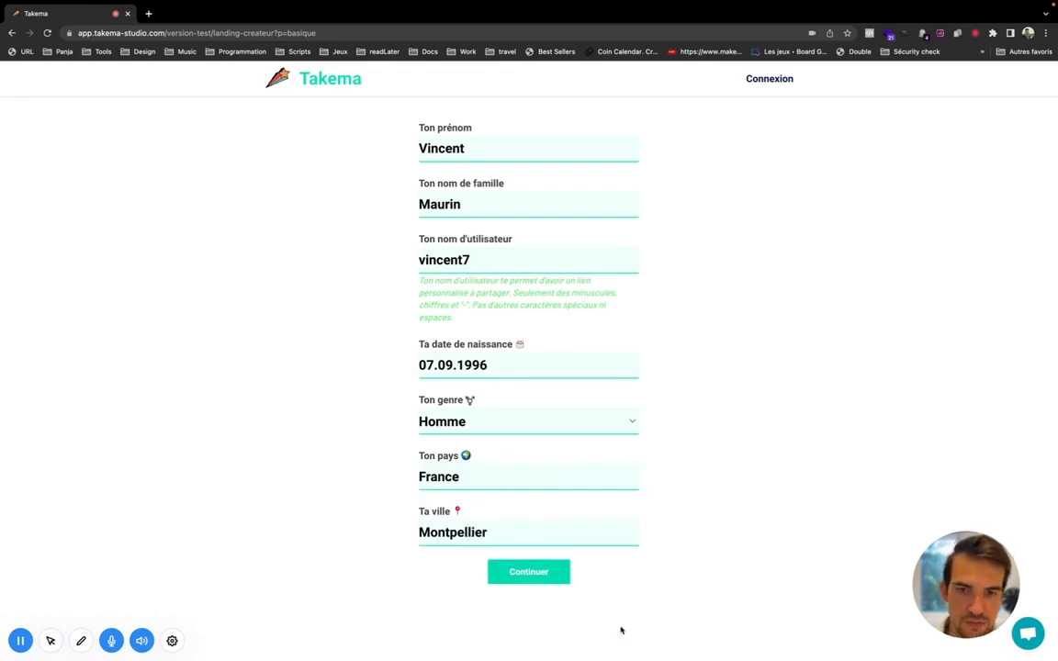
pyautogui.doubleClick(424, 532)
pyautogui.press('Return')
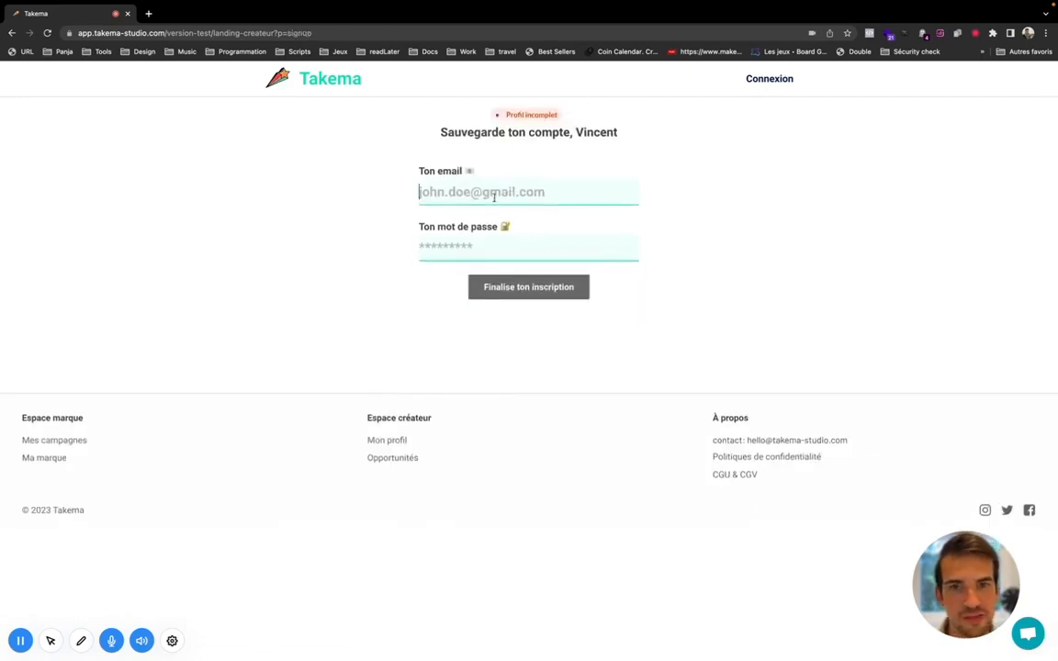
# Step: Enter the corrected Gmail address and the account password, then finalise the sign-up
pyautogui.moveTo(426, 134); pyautogui.dragTo(654, 152)
pyautogui.click(538, 195)
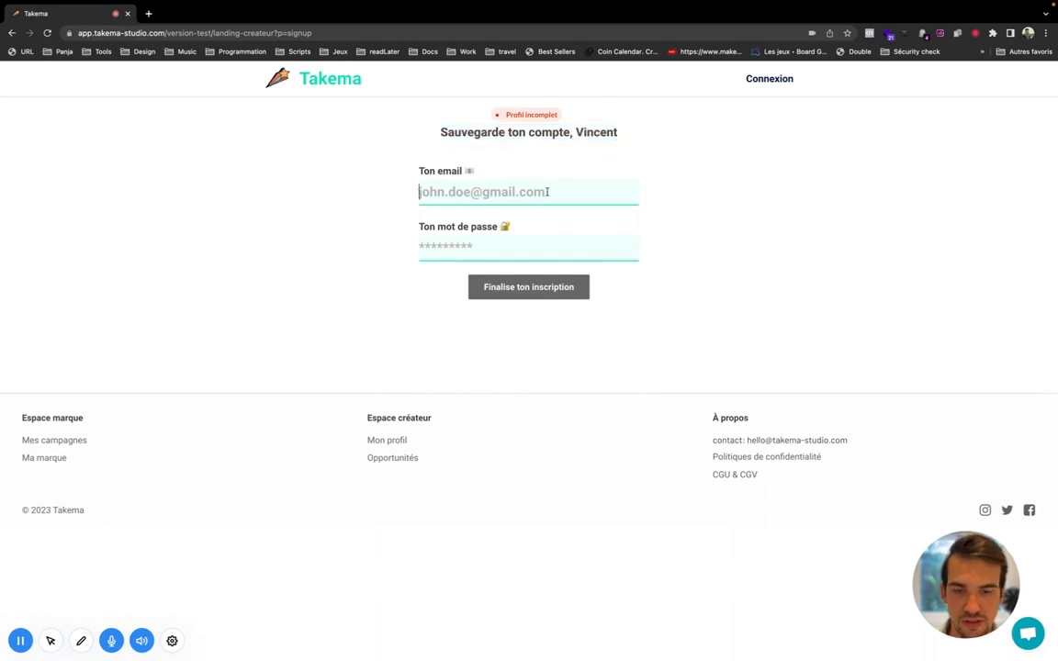
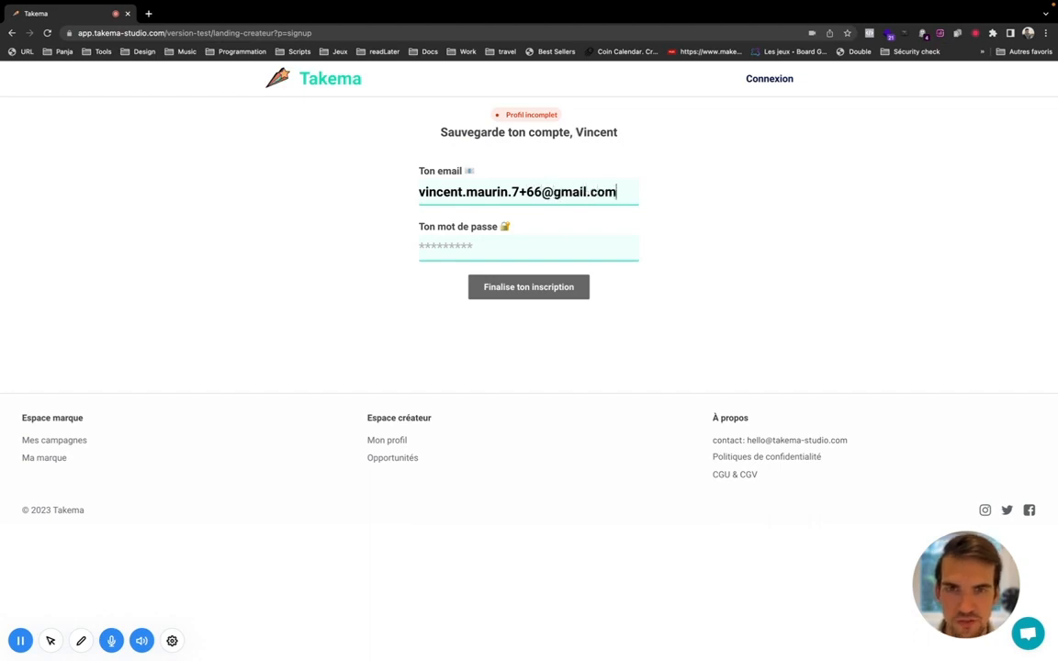
pyautogui.press('Tab')
pyautogui.write('•••••••••')
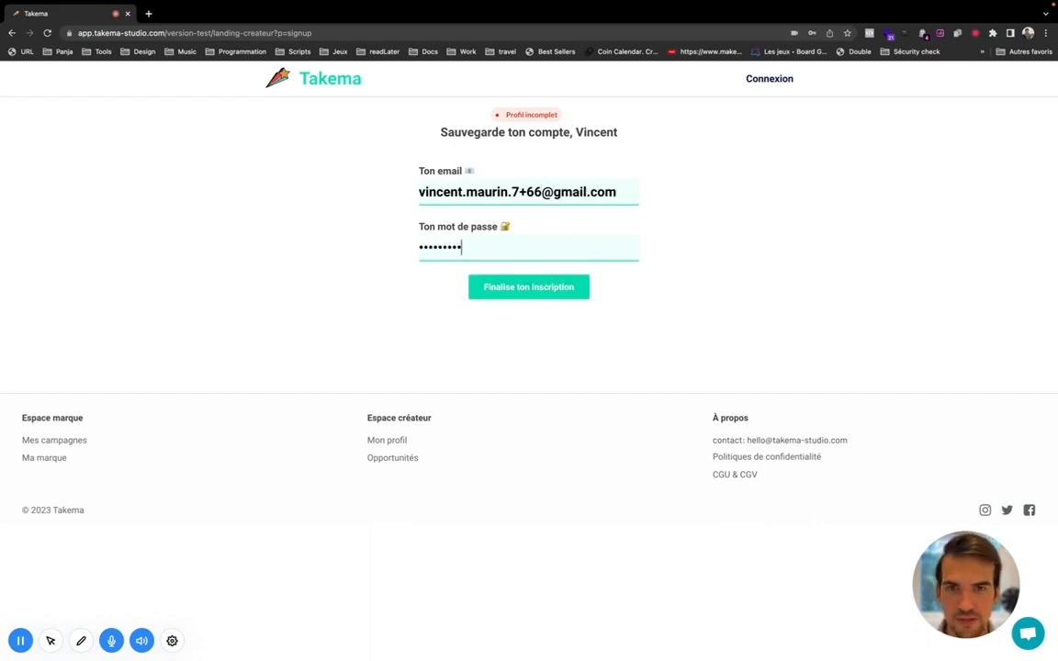
pyautogui.click(561, 278)
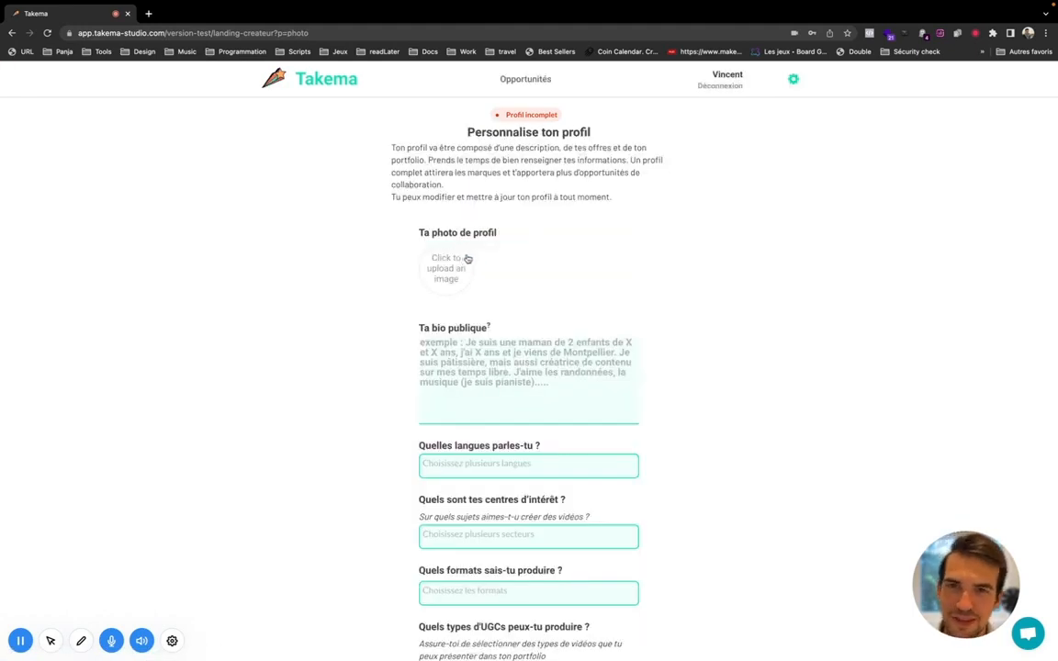
# Step: Start the profile photo upload and browse the Images, home and Downloads folders
pyautogui.scroll(-3, 493, 244)
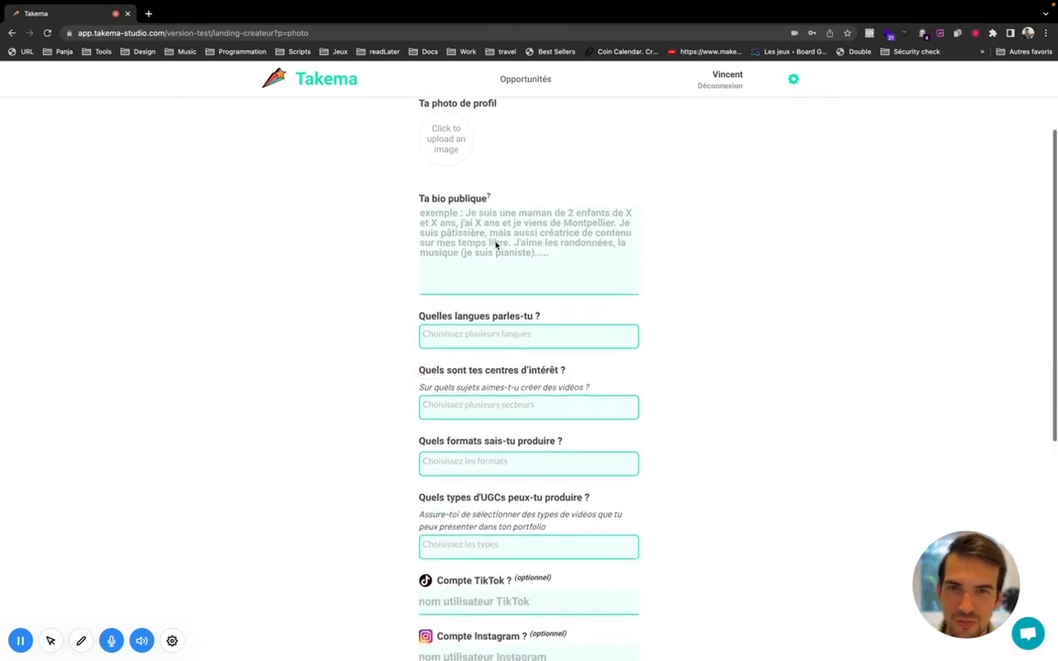
pyautogui.scroll(-3, 494, 241)
pyautogui.scroll(4, 492, 234)
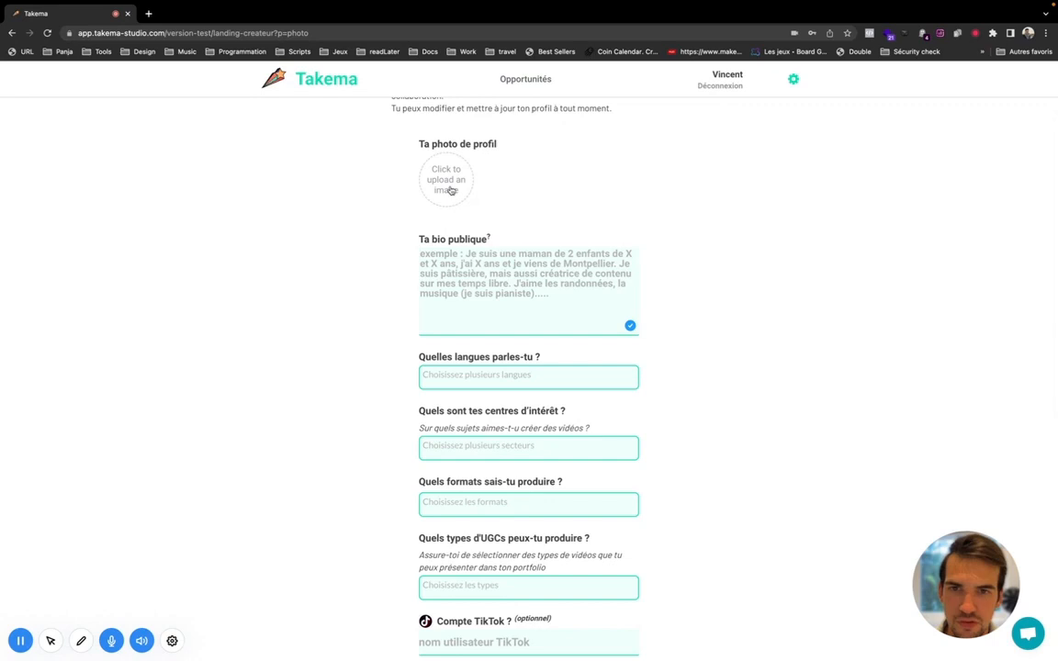
pyautogui.click(447, 183)
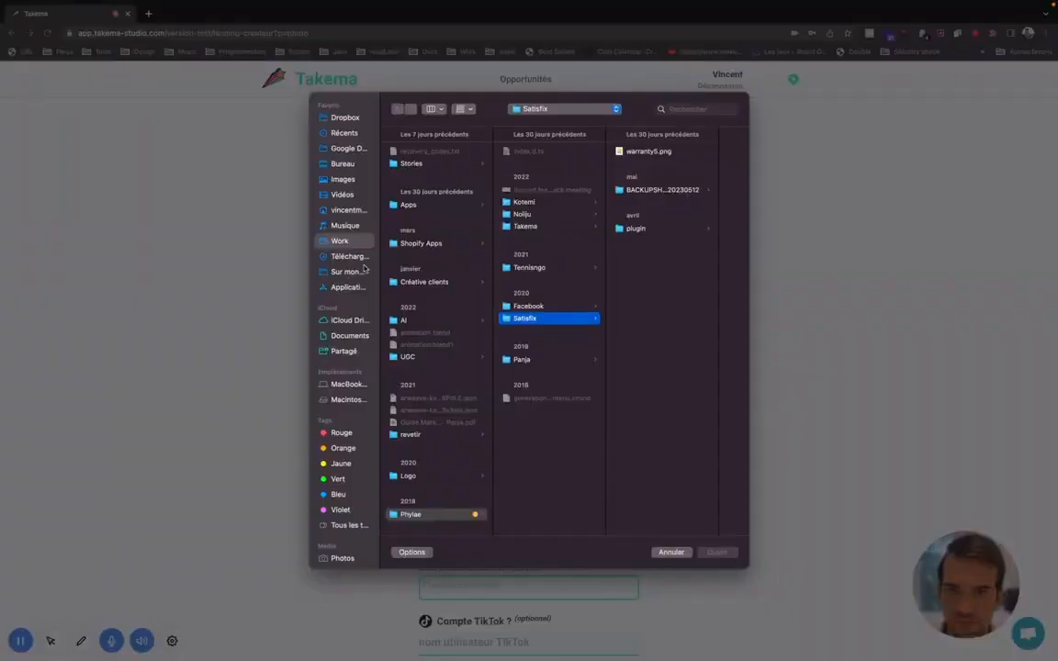
pyautogui.click(347, 179)
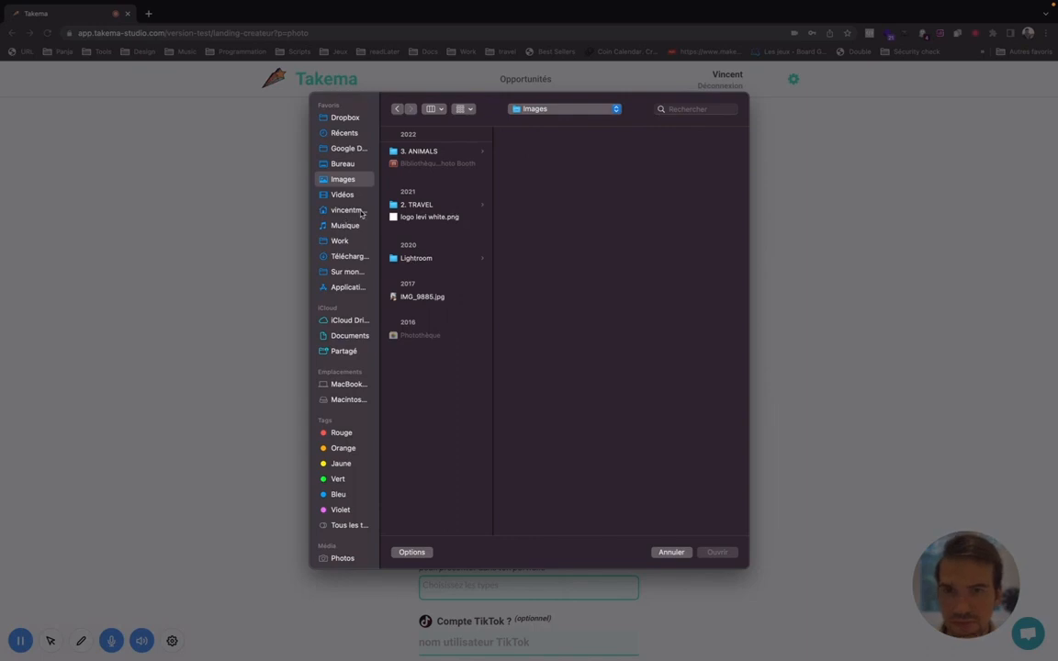
pyautogui.click(347, 210)
pyautogui.click(358, 255)
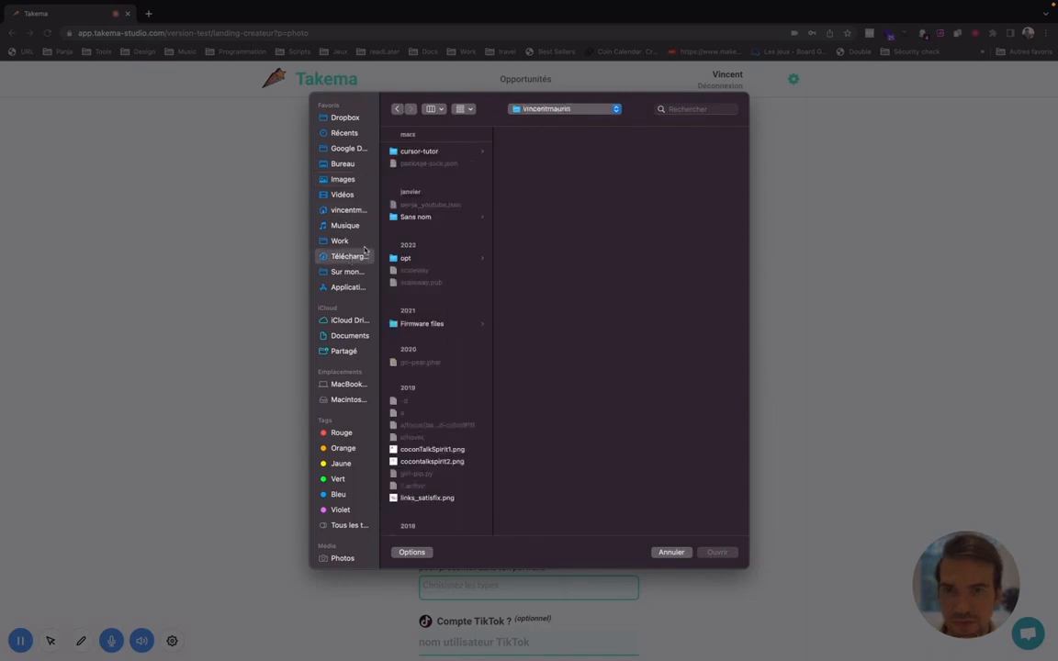
# Step: Search Téléchargements by first name and upload the portrait JPEG as the profile picture
pyautogui.click(667, 109)
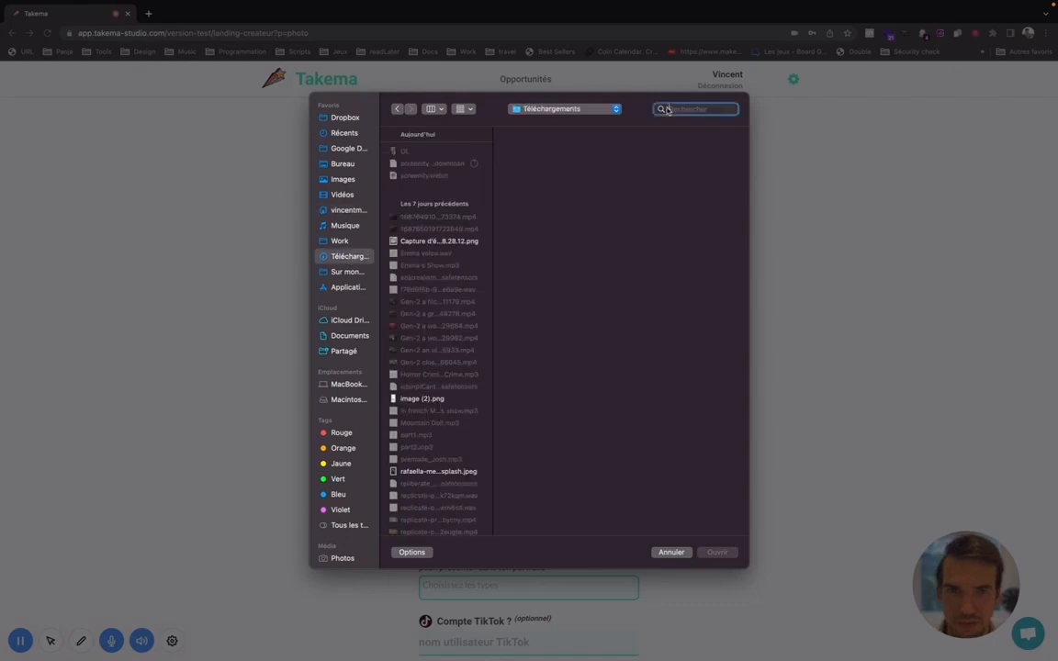
pyautogui.write('vincent')
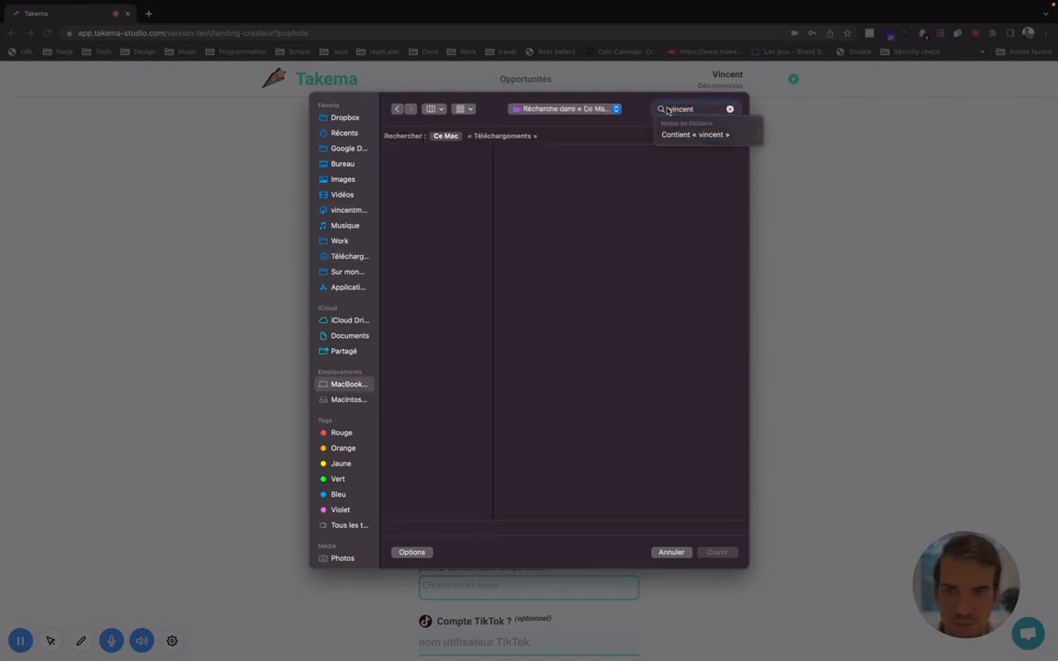
pyautogui.click(503, 135)
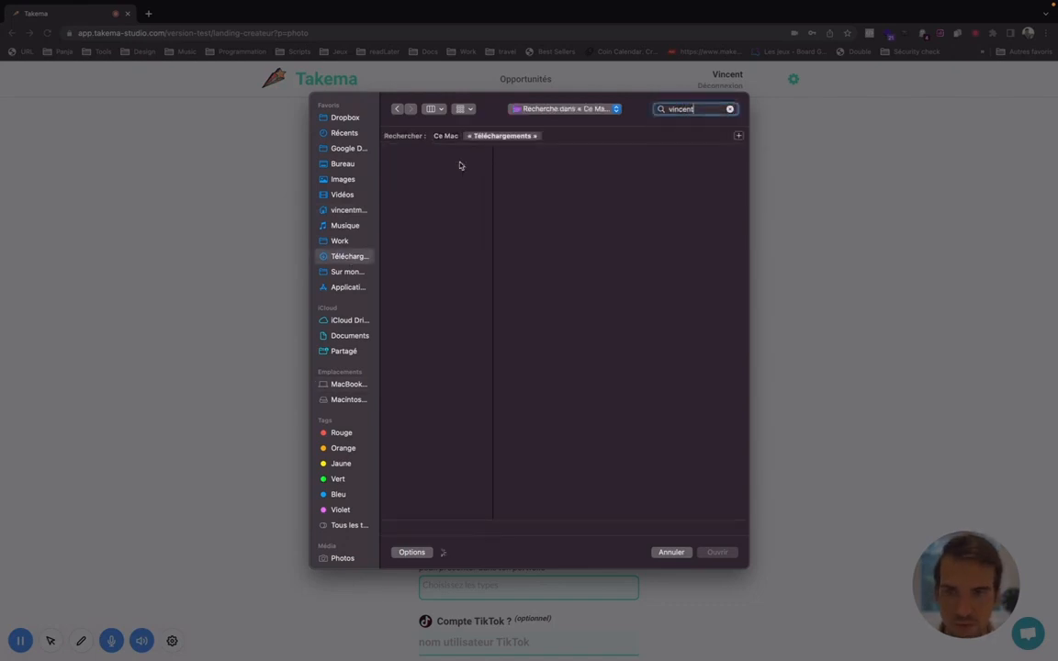
pyautogui.scroll(-2, 446, 236)
pyautogui.scroll(-10, 445, 236)
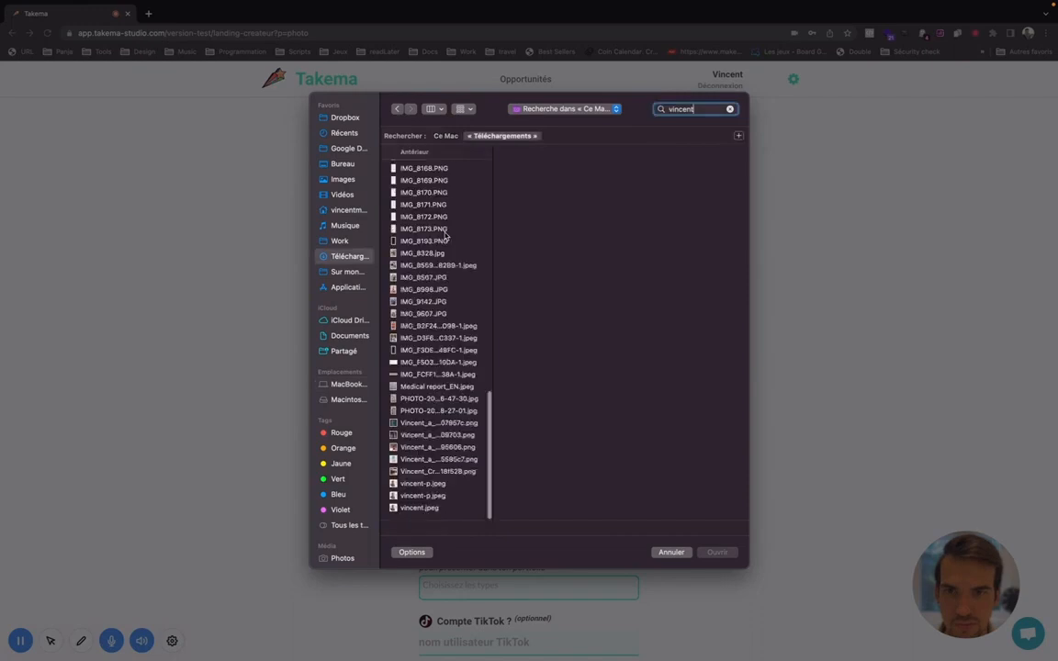
pyautogui.click(439, 507)
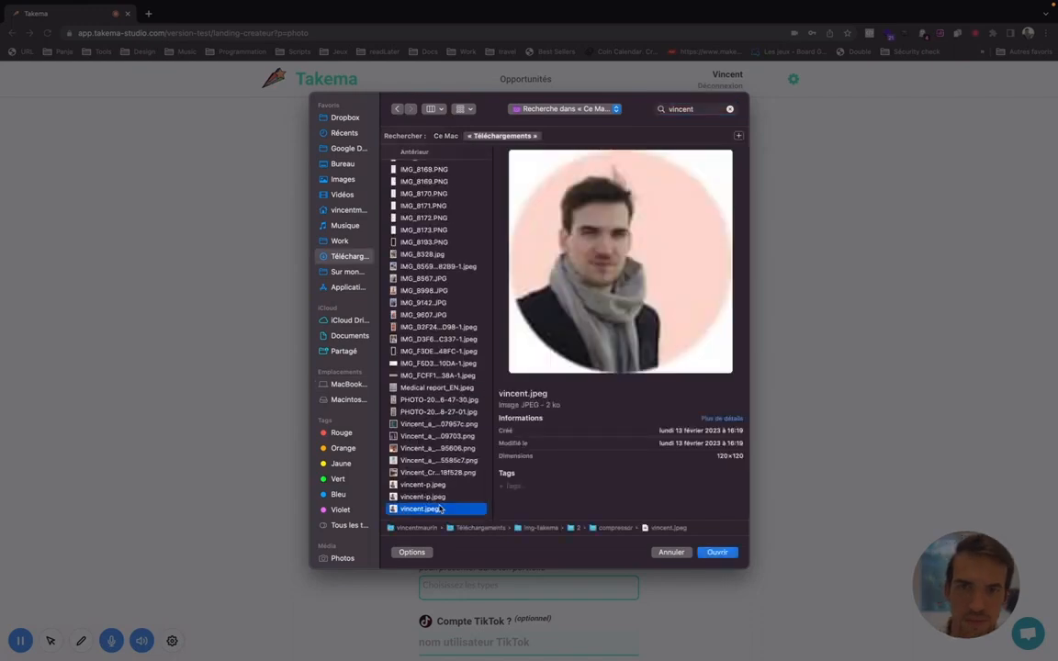
pyautogui.doubleClick(439, 507)
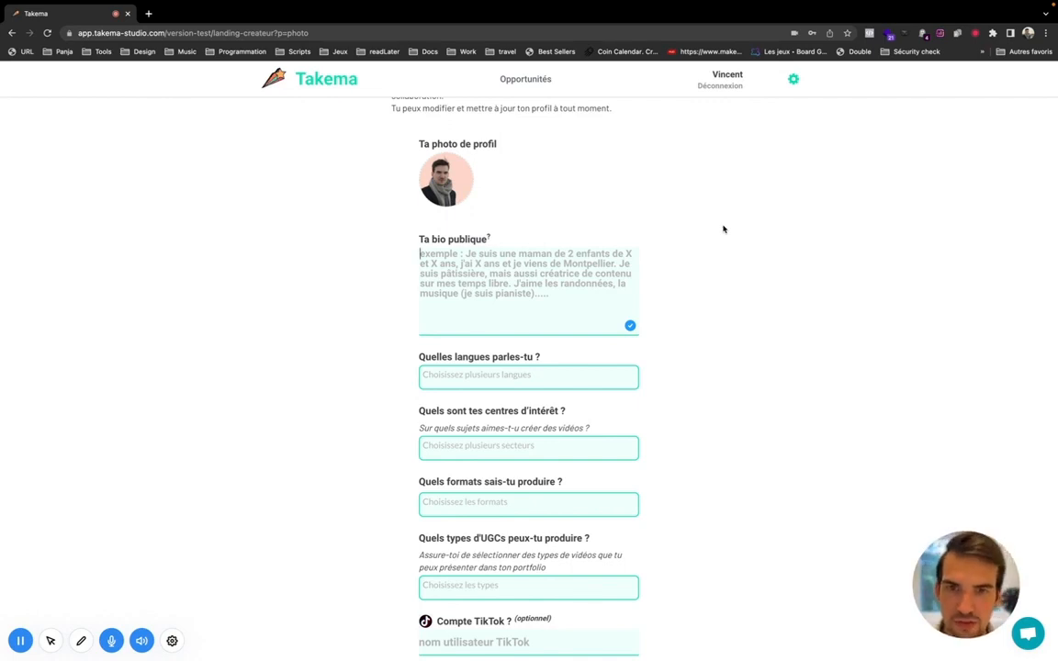
# Step: Draft a multi-line bio about being a nomad, dogs and children, then clear it entirely
pyautogui.write('Je suis un')
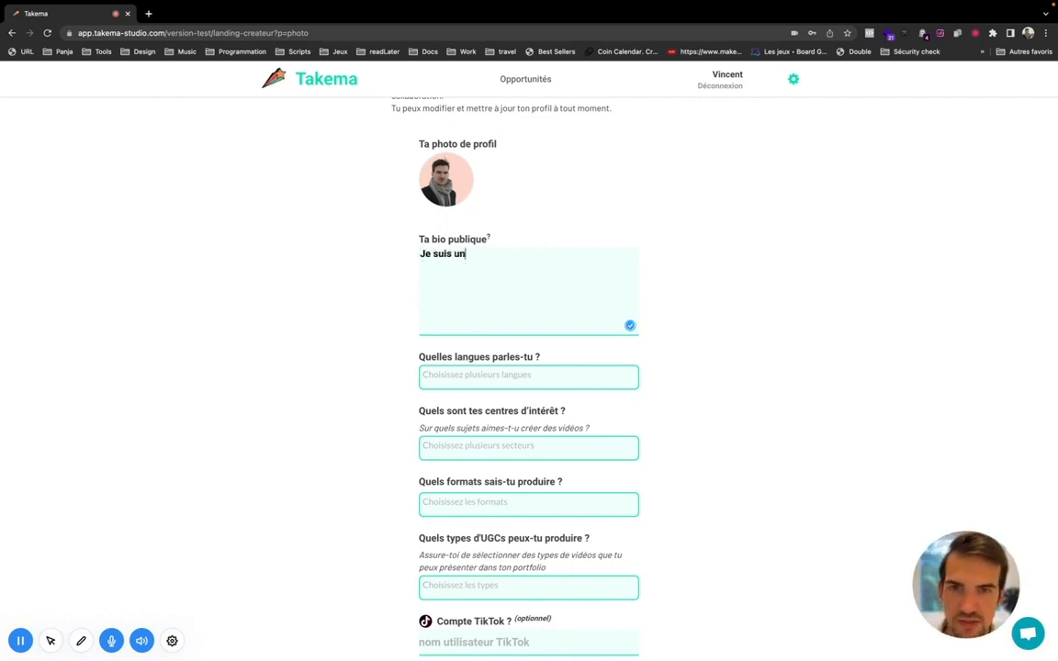
pyautogui.write(' nomade,')
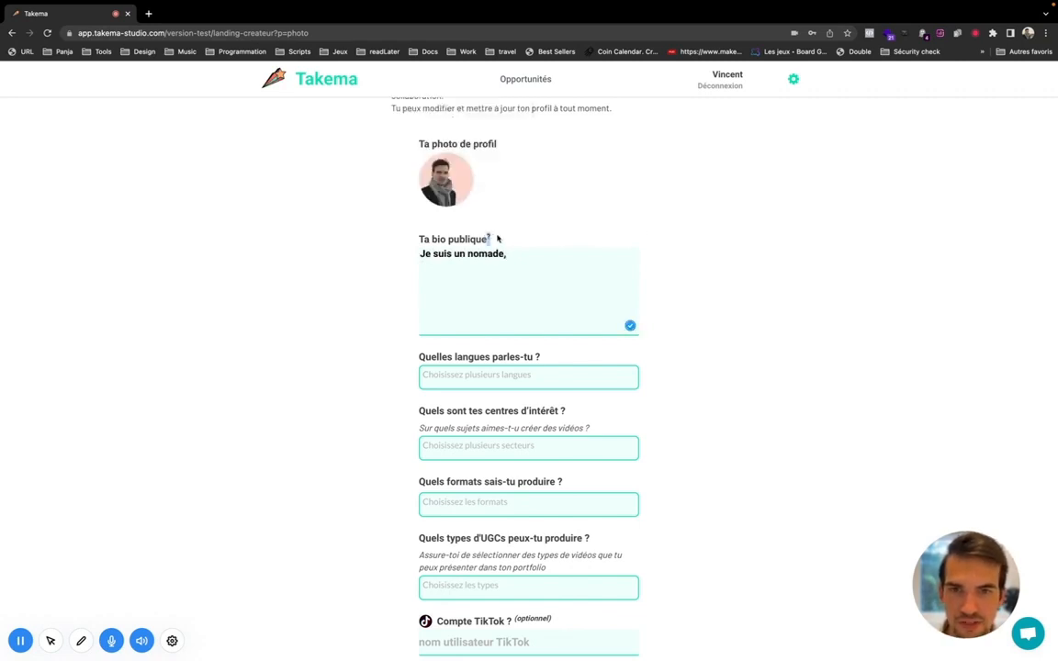
pyautogui.moveTo(484, 237)
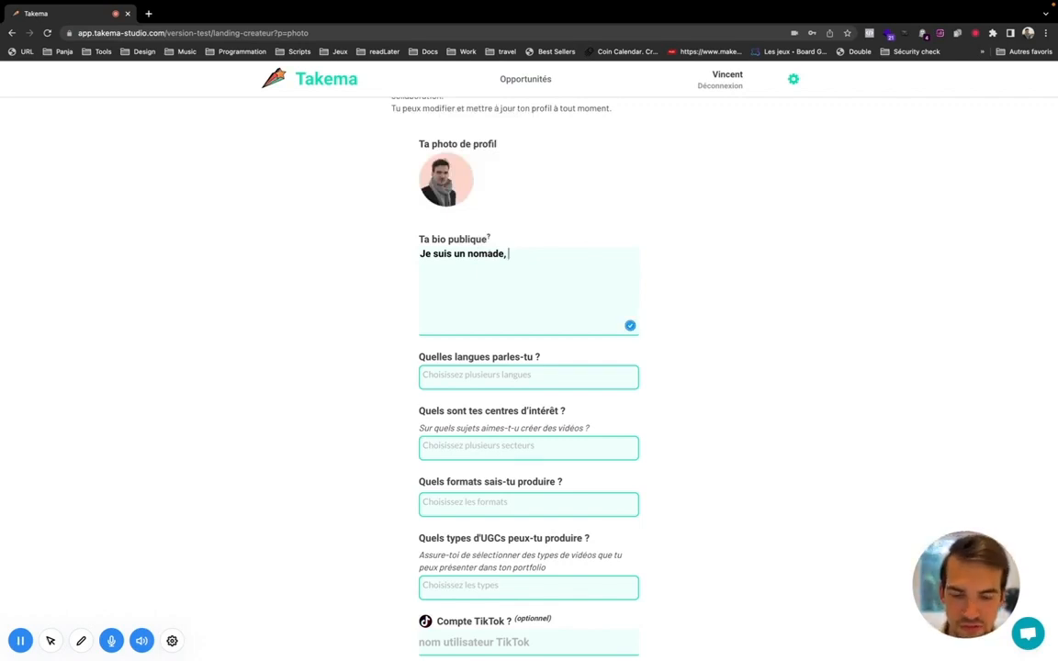
pyautogui.write("j'ai deux chiens.")
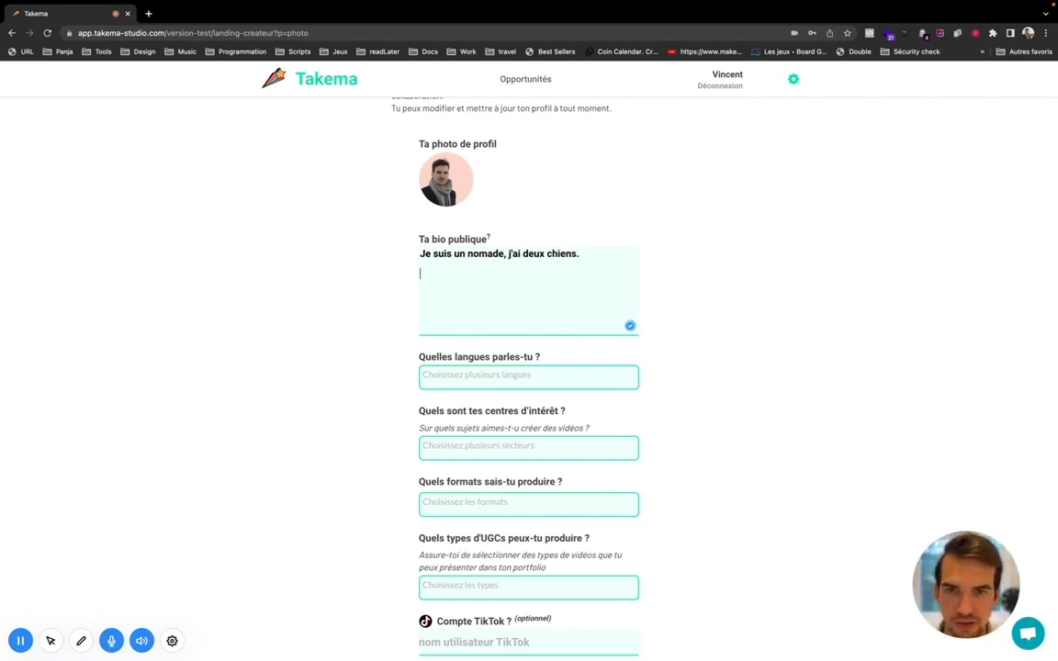
pyautogui.write('e sui')
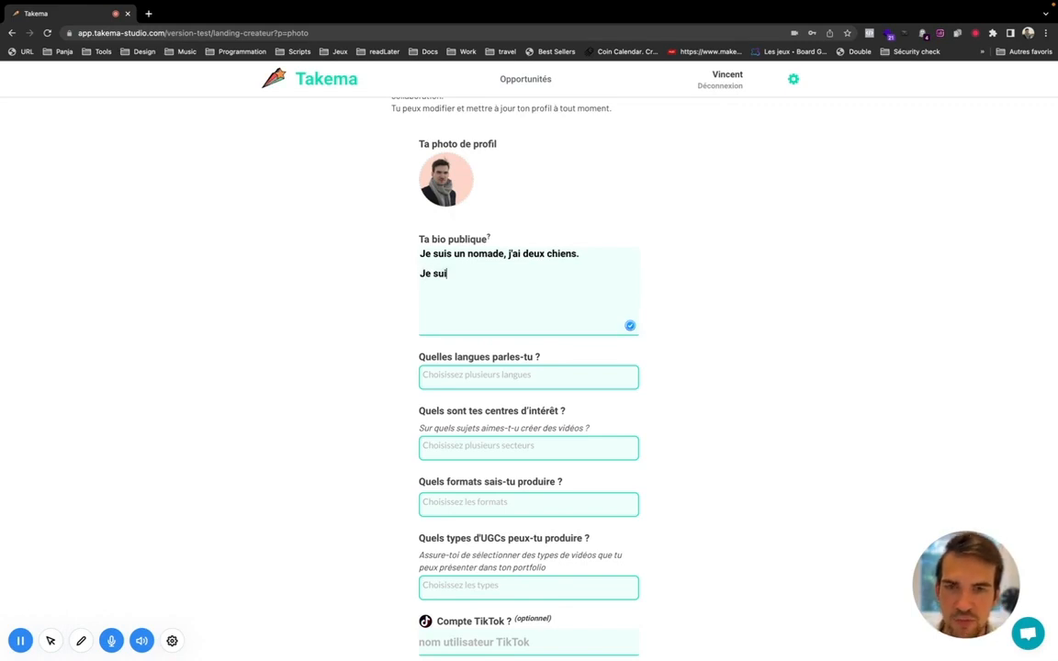
pyautogui.write('s papa sd XX')
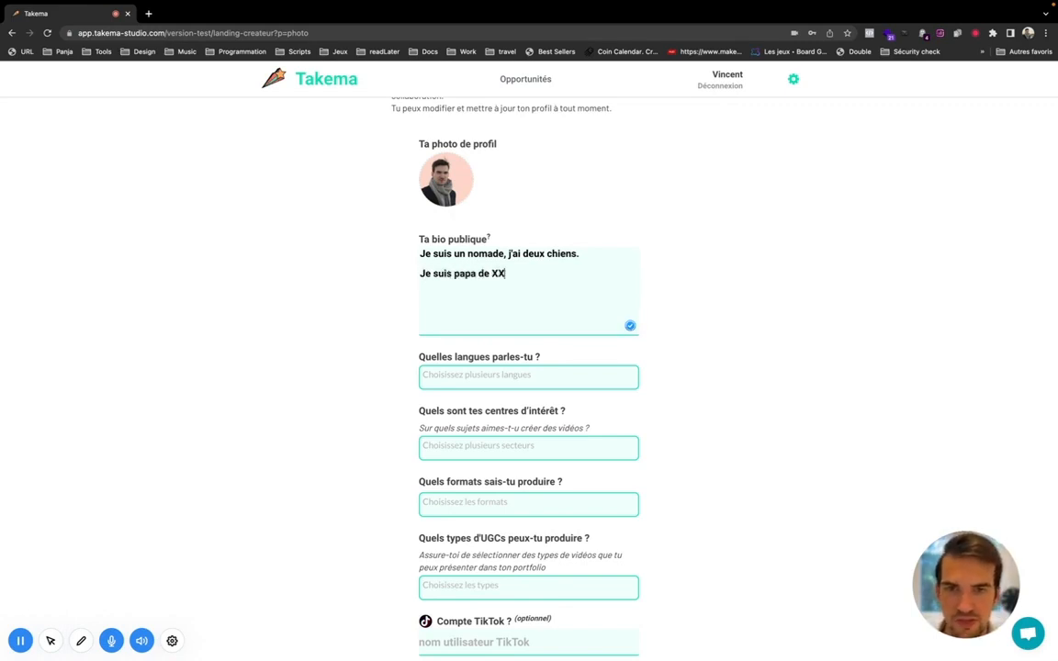
pyautogui.press('BackSpace')
pyautogui.write('enfants')
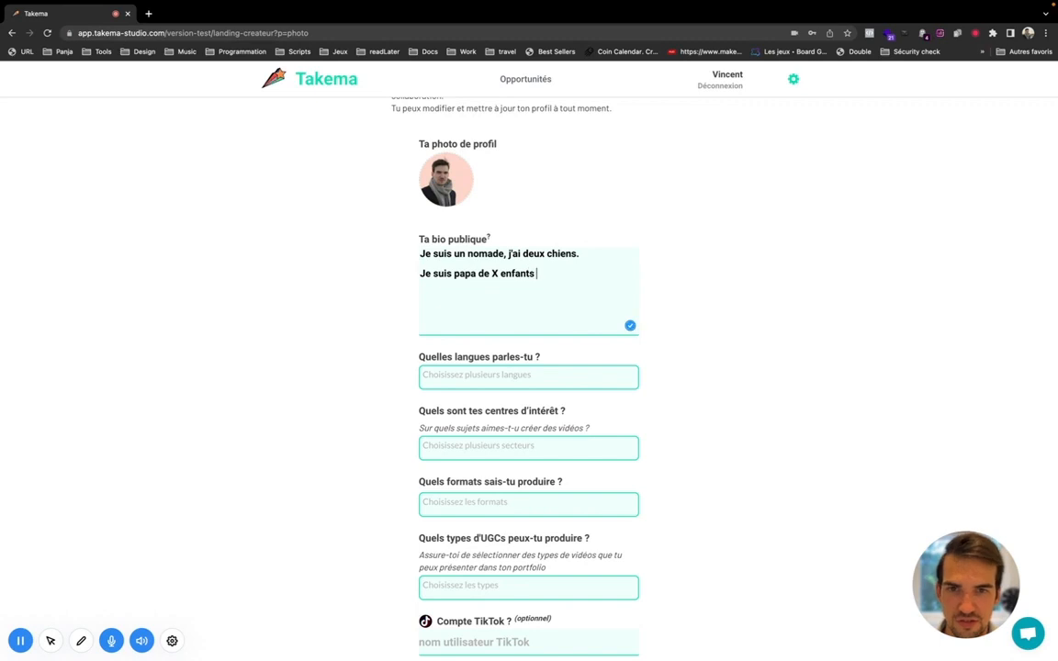
pyautogui.write(' 13 et')
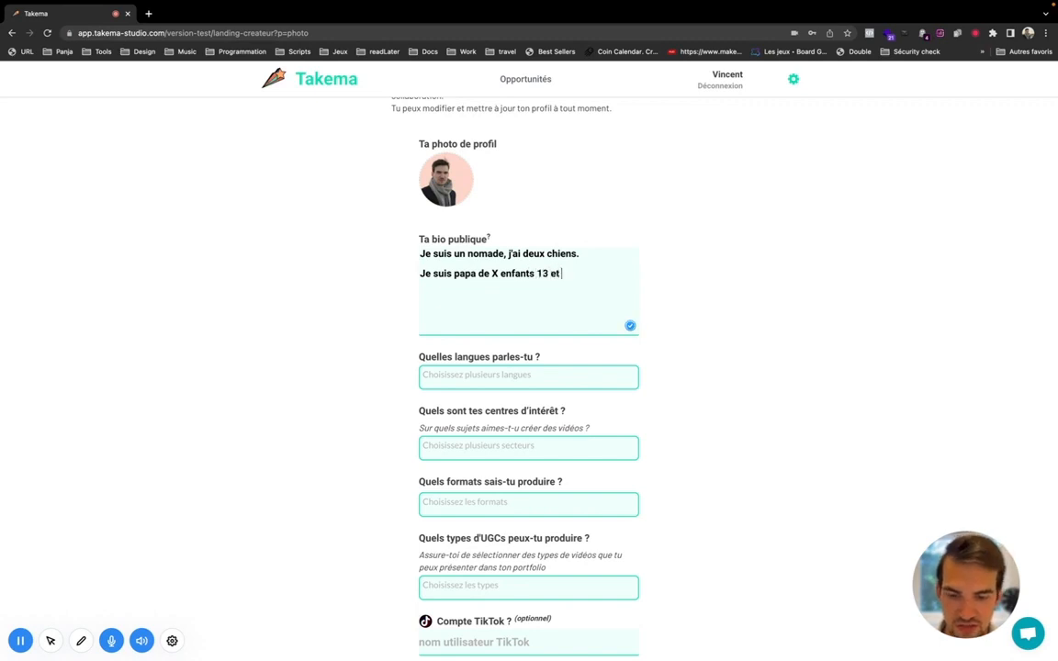
pyautogui.write(' 5 ans')
pyautogui.press('super+BackSpace')
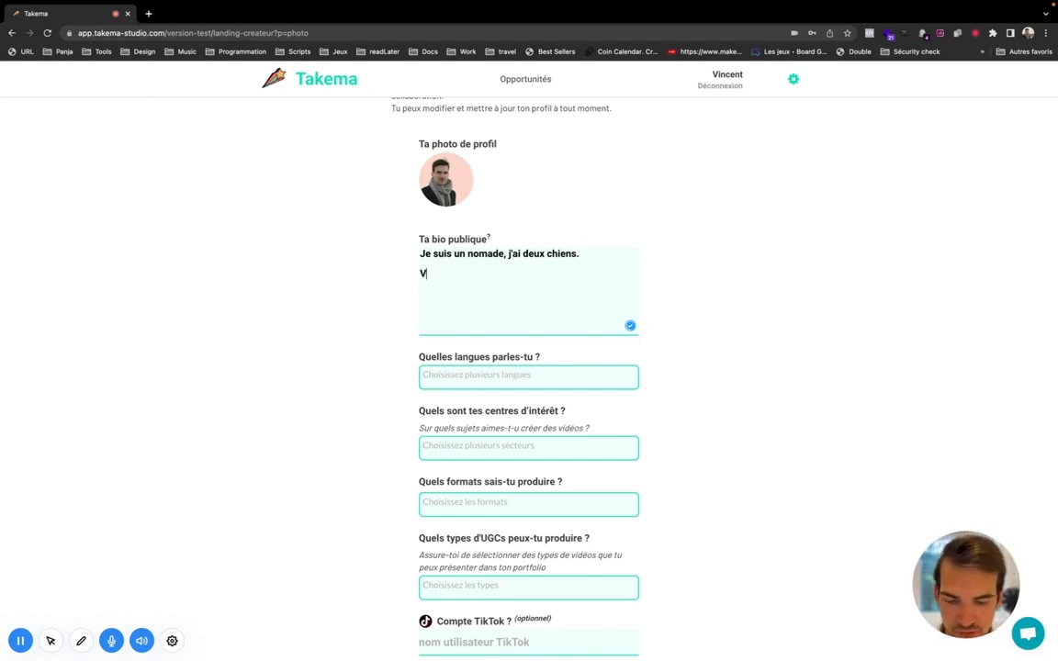
pyautogui.write('egan, z')
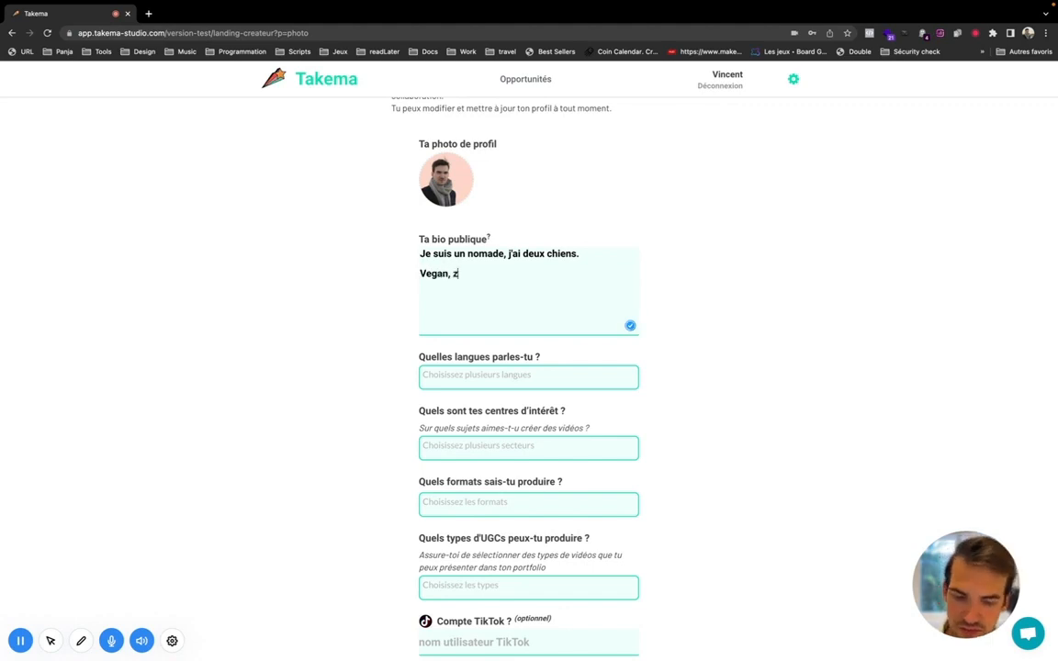
pyautogui.write('éro')
pyautogui.press('super+BackSpace')
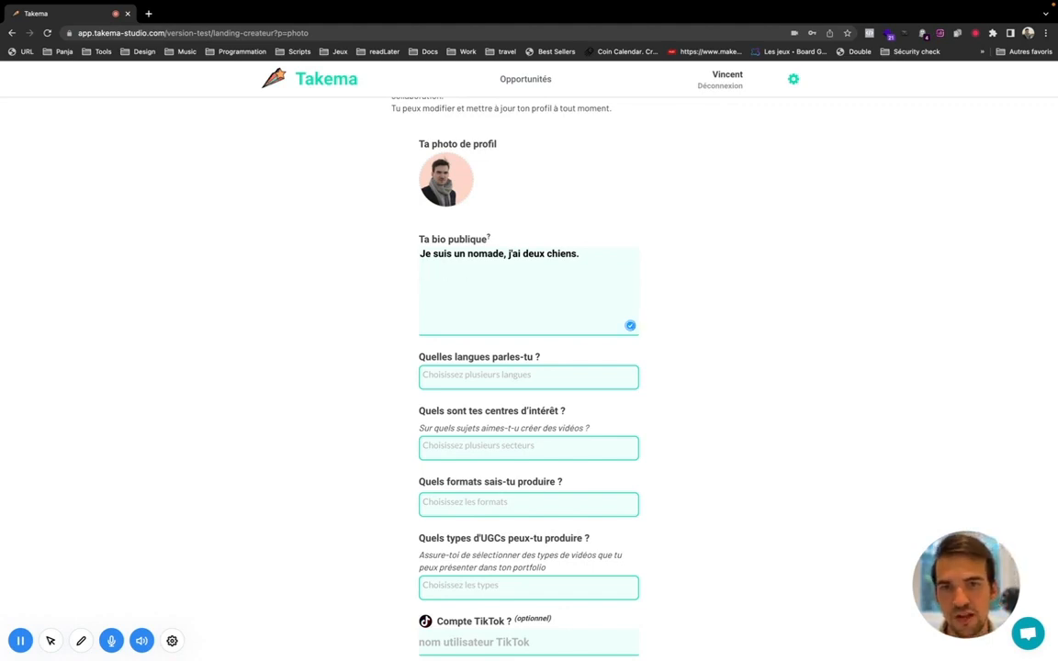
pyautogui.press('BackSpace')
pyautogui.press('super+BackSpace')
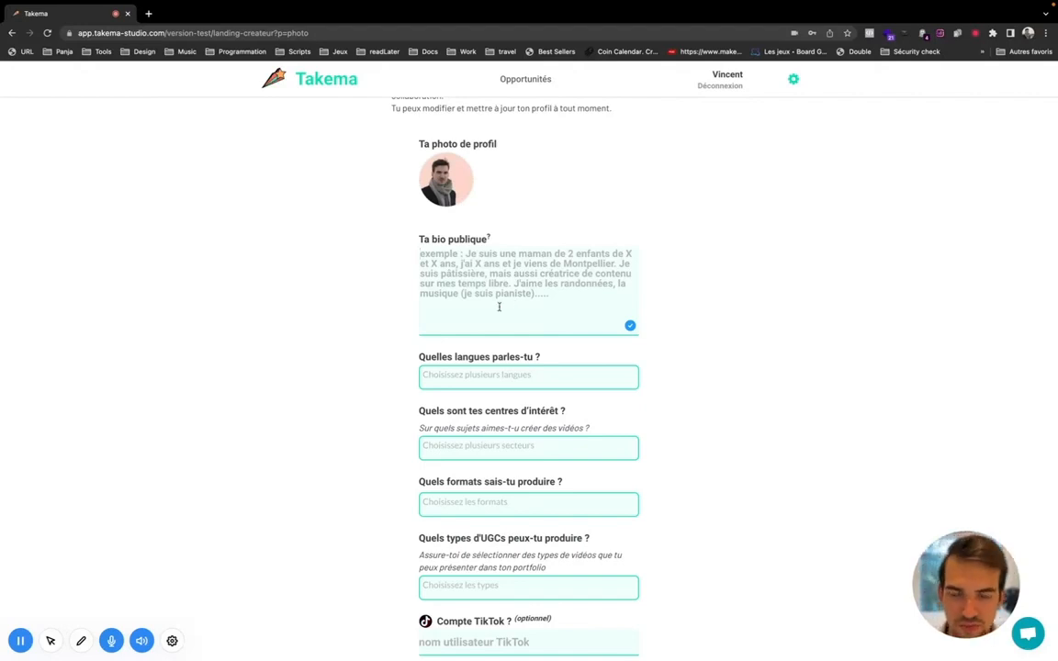
# Step: Retype the bio as 'Je suis namode' and delete the misspelled ending
pyautogui.write('Je')
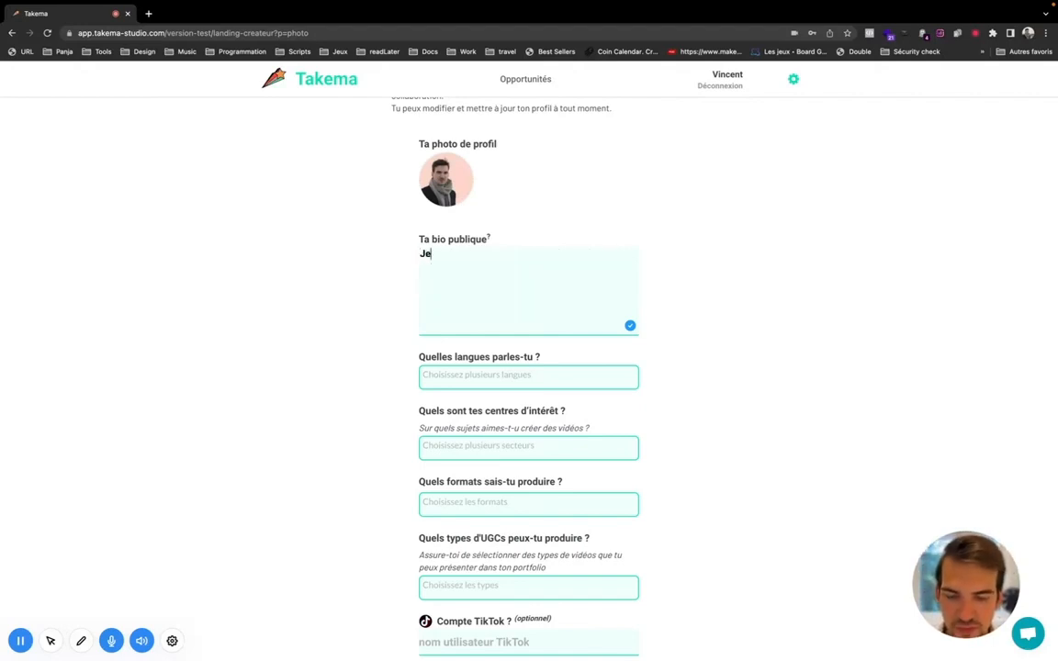
pyautogui.write(' suis n')
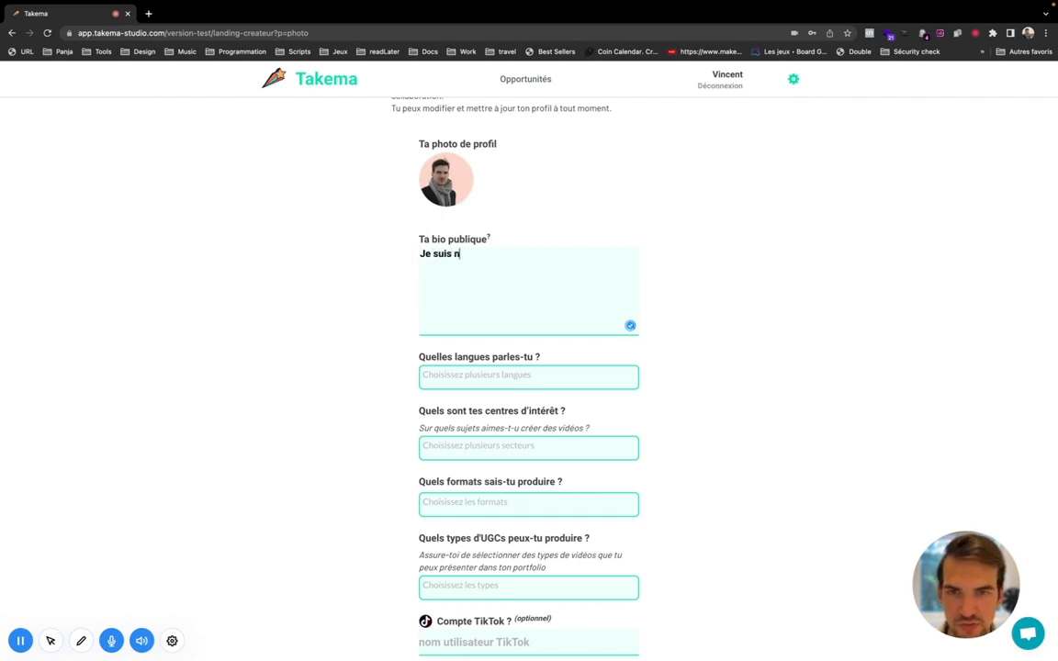
pyautogui.write('amode')
pyautogui.press('BackSpace')
pyautogui.press('BackSpace')
pyautogui.press('BackSpace')
pyautogui.press('BackSpace')
pyautogui.press('BackSpace')
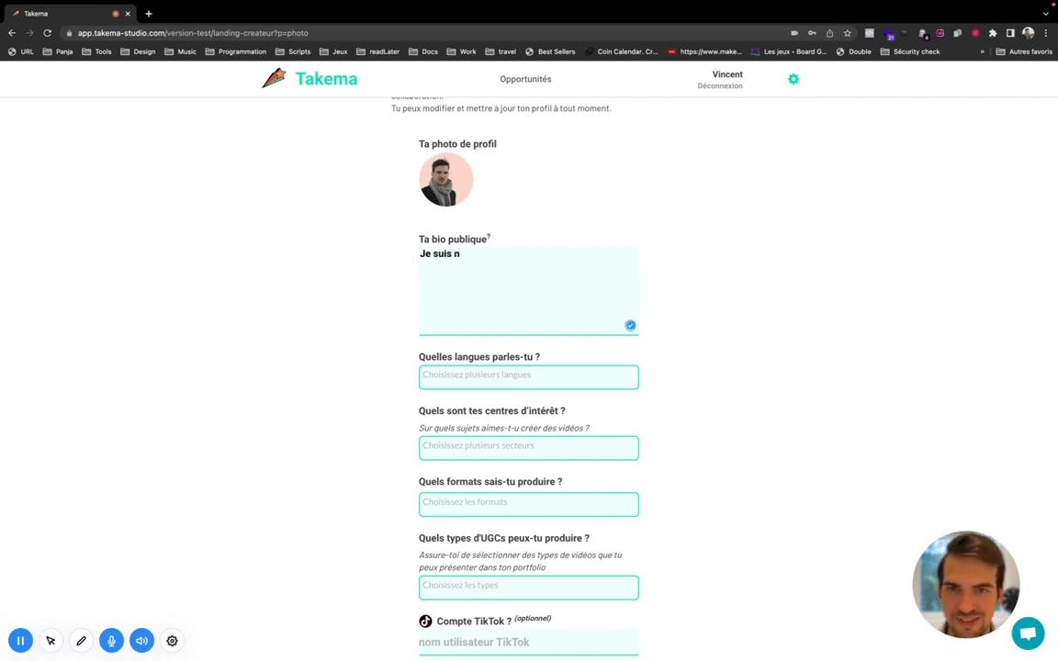
pyautogui.write('e')
pyautogui.press('BackSpace')
# Step: Complete the bio as 'Je suis nomade' and add Français, Anglais and Espagnol as languages
pyautogui.write('omade')
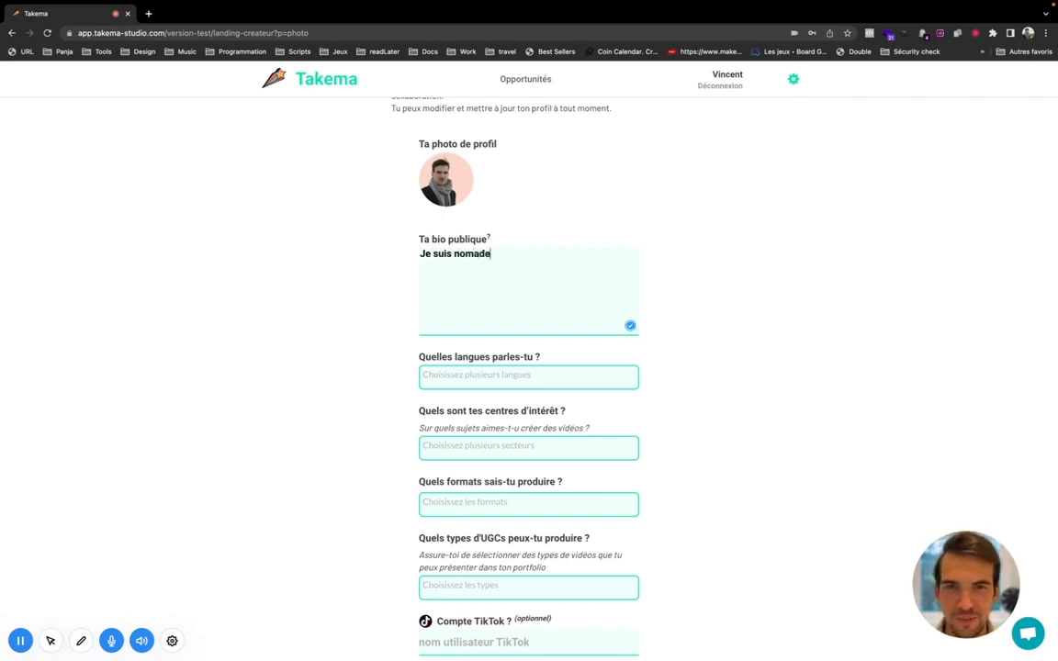
pyautogui.click(477, 377)
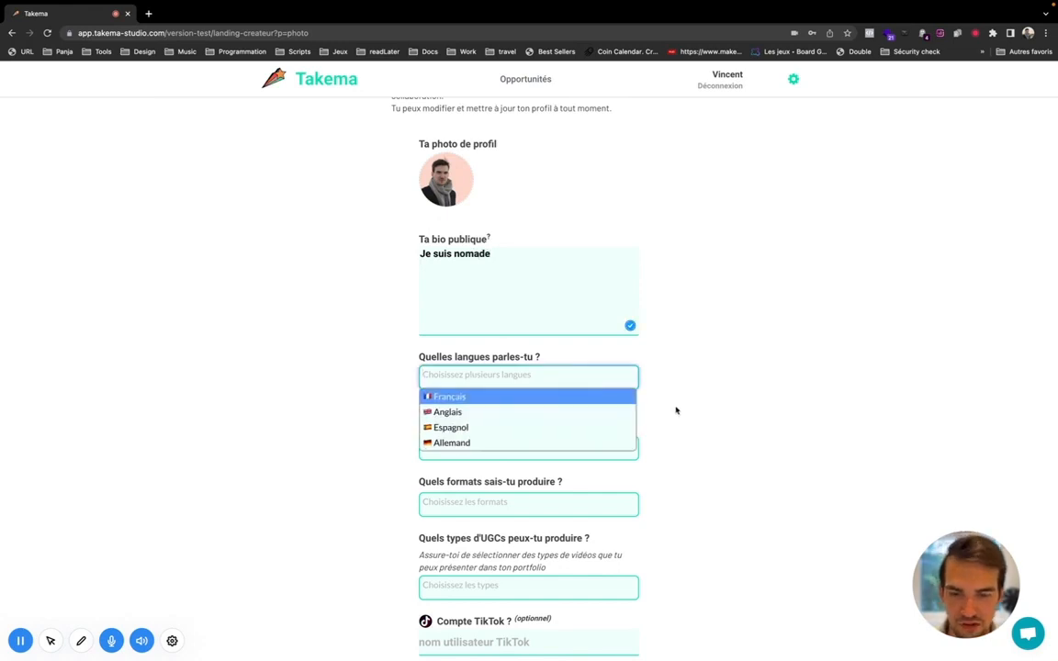
pyautogui.click(489, 398)
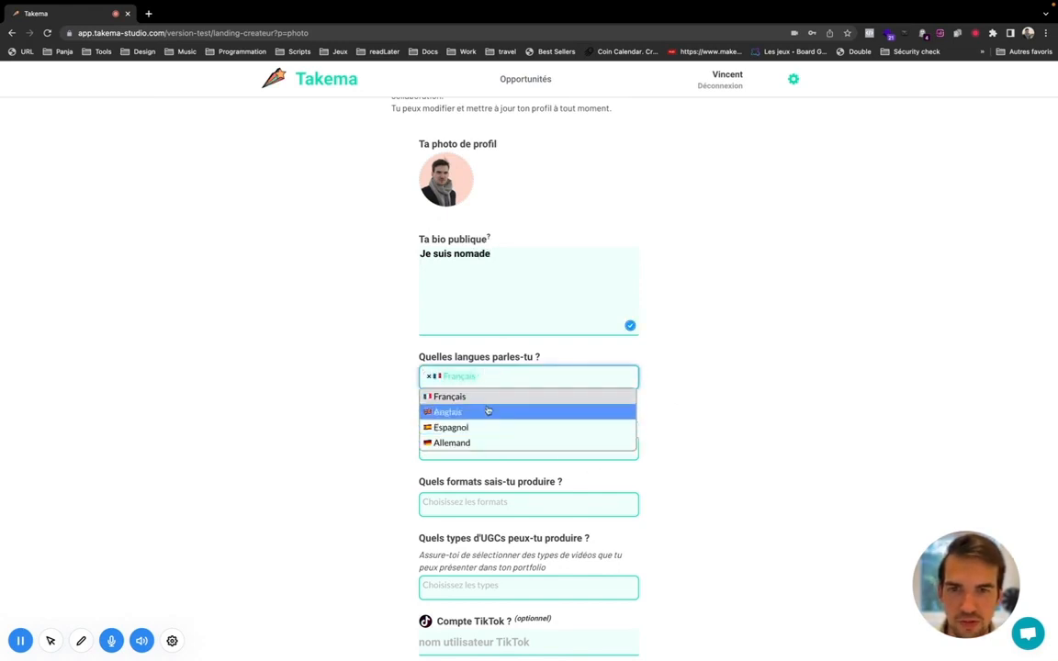
pyautogui.click(486, 412)
pyautogui.scroll(-1, 477, 376)
pyautogui.click(579, 329)
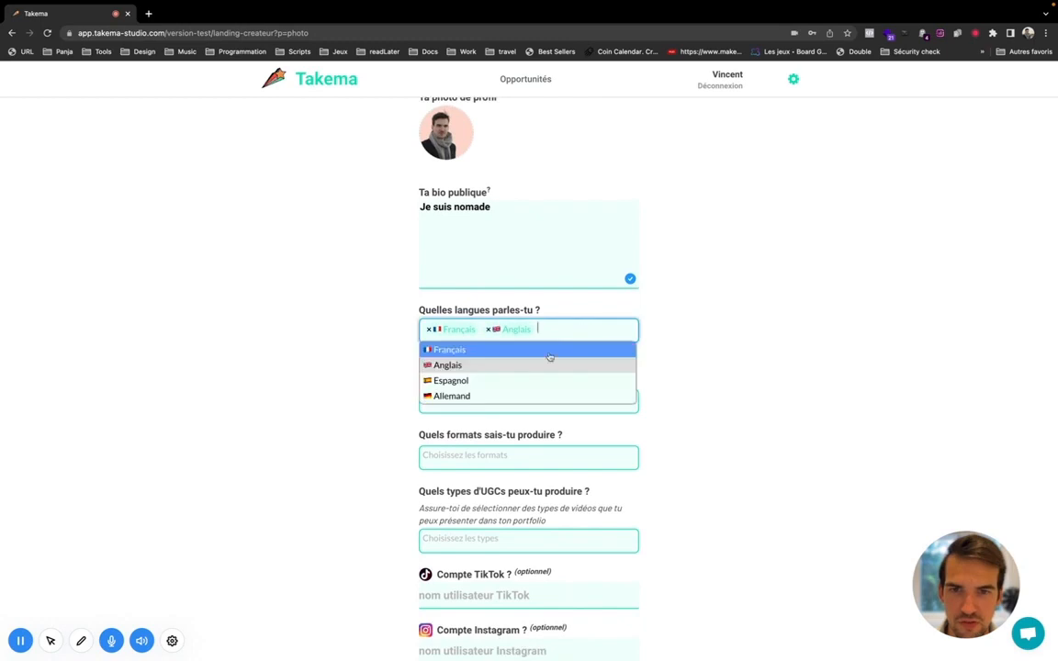
pyautogui.click(501, 388)
pyautogui.scroll(-1, 493, 349)
# Step: Add App mobile, Animaux and Bricolage / DIY as interests
pyautogui.click(505, 337)
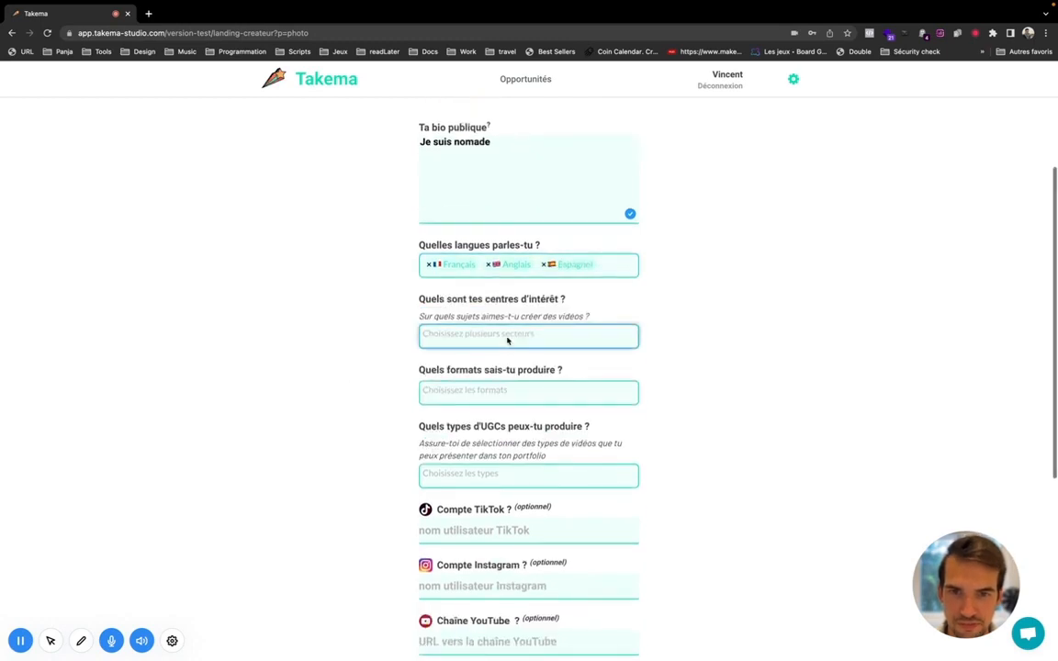
pyautogui.click(437, 357)
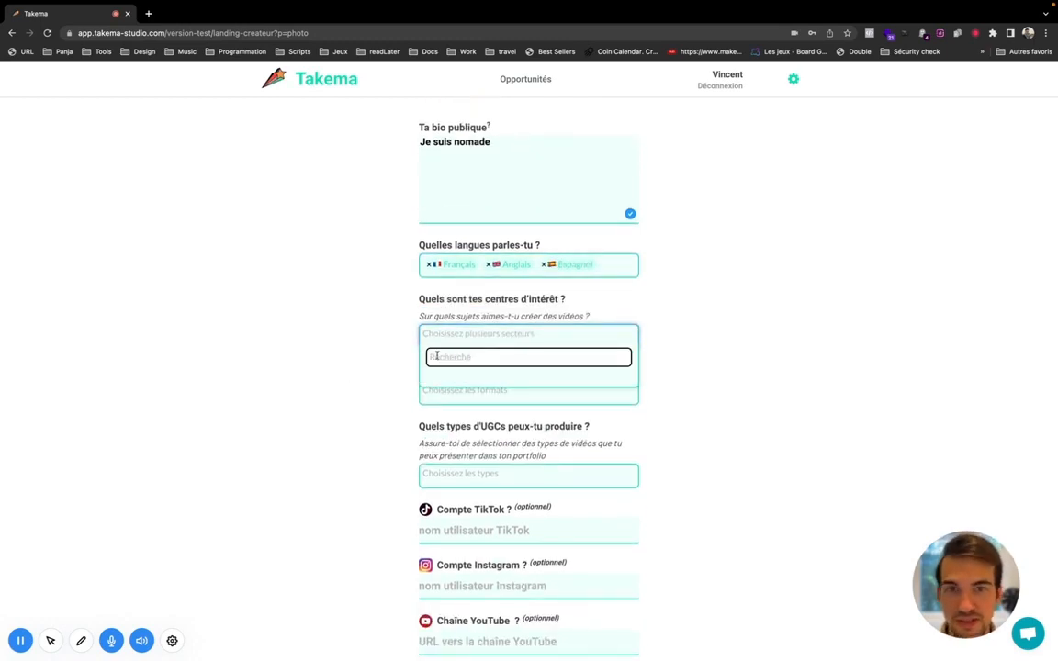
pyautogui.click(514, 315)
pyautogui.click(446, 338)
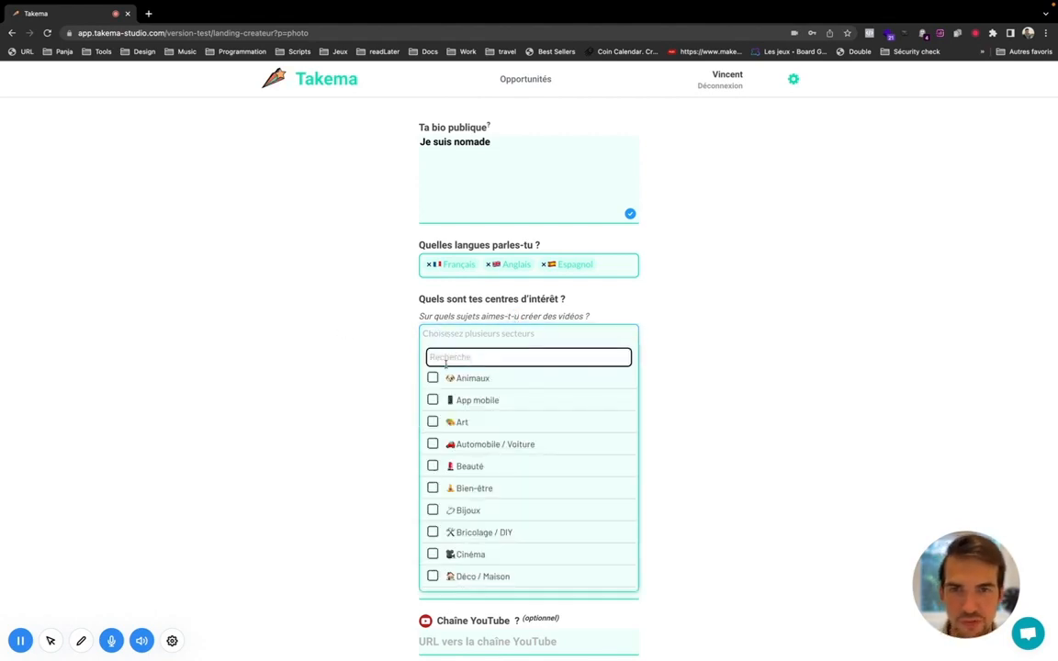
pyautogui.scroll(-1, 485, 415)
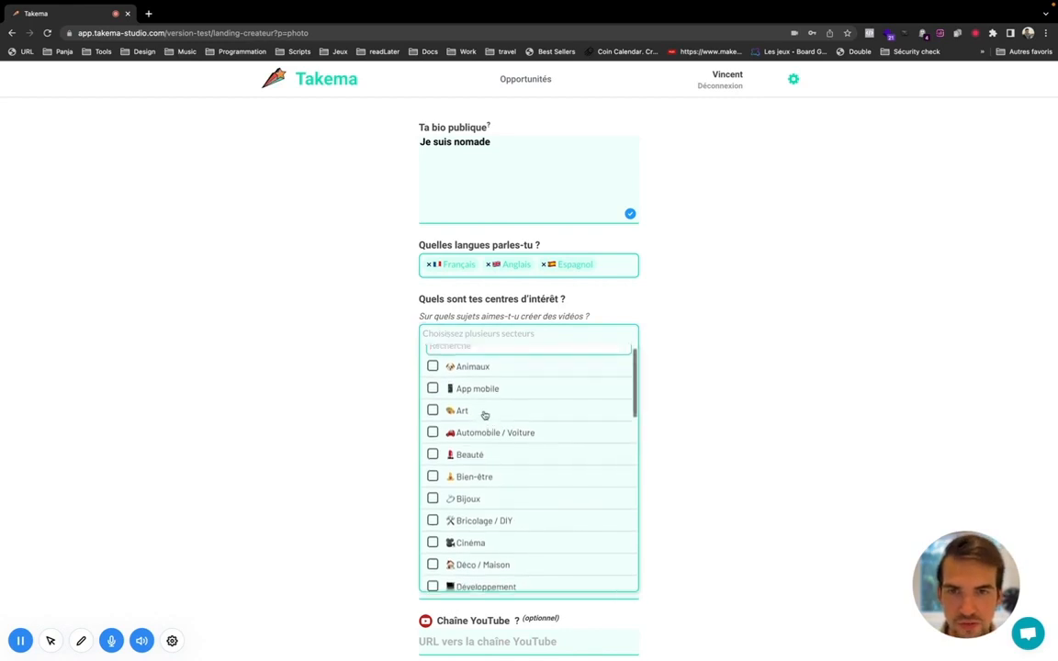
pyautogui.scroll(1, 485, 415)
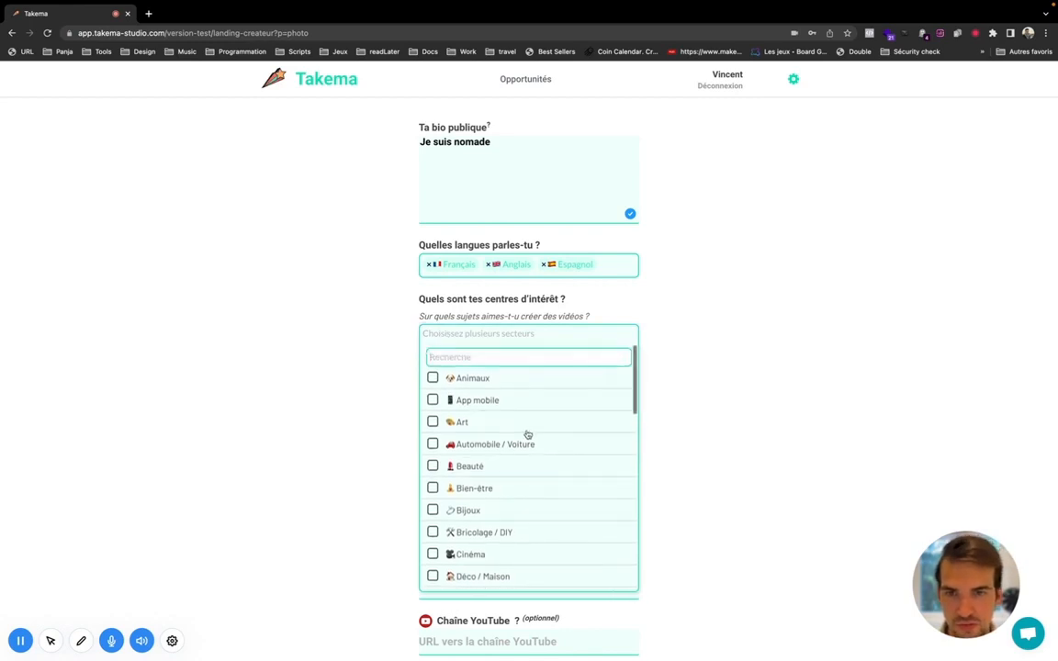
pyautogui.click(470, 404)
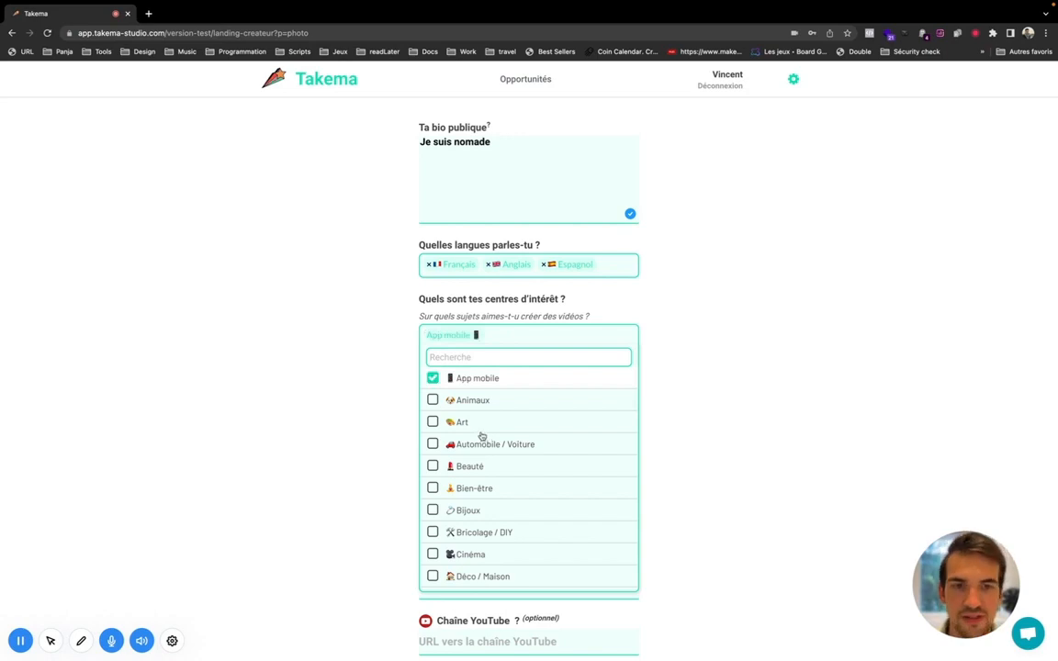
pyautogui.scroll(-1, 483, 439)
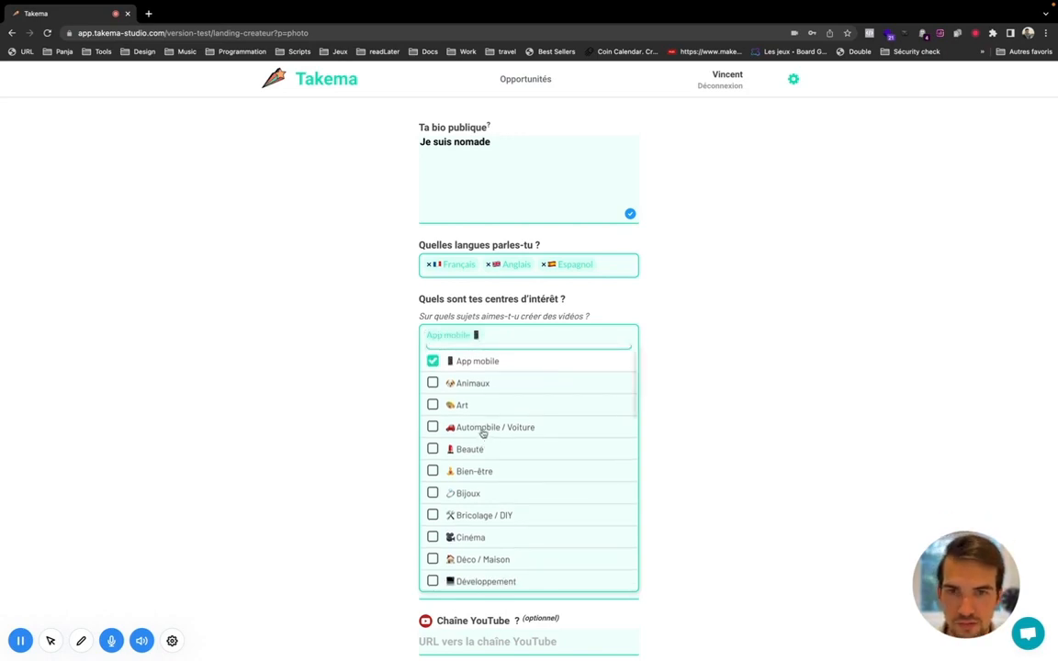
pyautogui.scroll(-1, 483, 433)
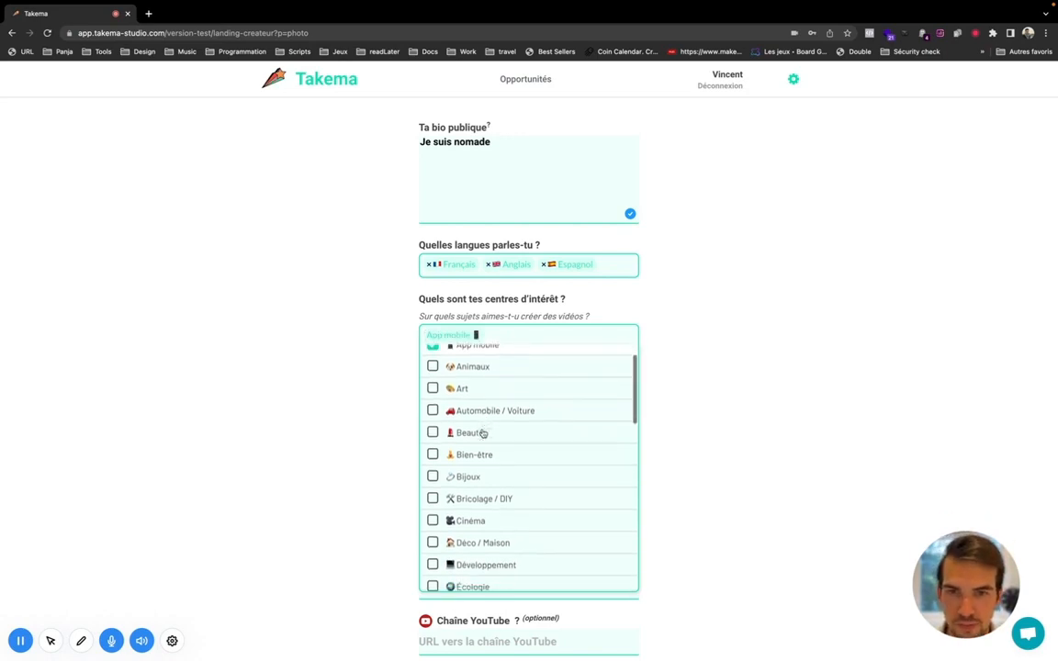
pyautogui.click(477, 374)
pyautogui.scroll(-2, 484, 426)
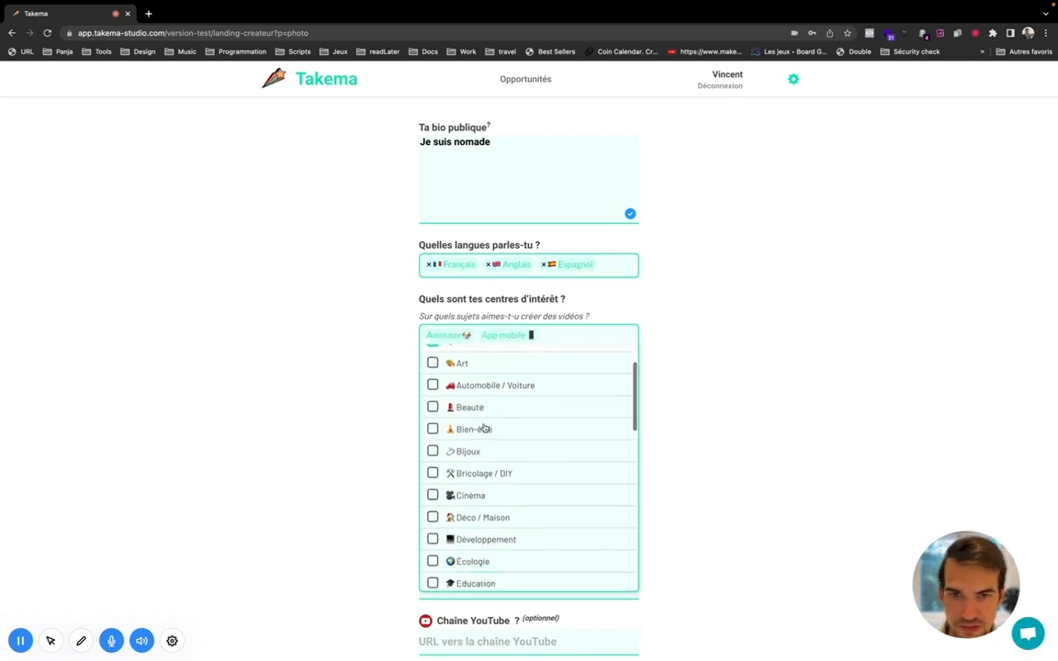
pyautogui.scroll(-1, 484, 428)
pyautogui.scroll(1, 484, 422)
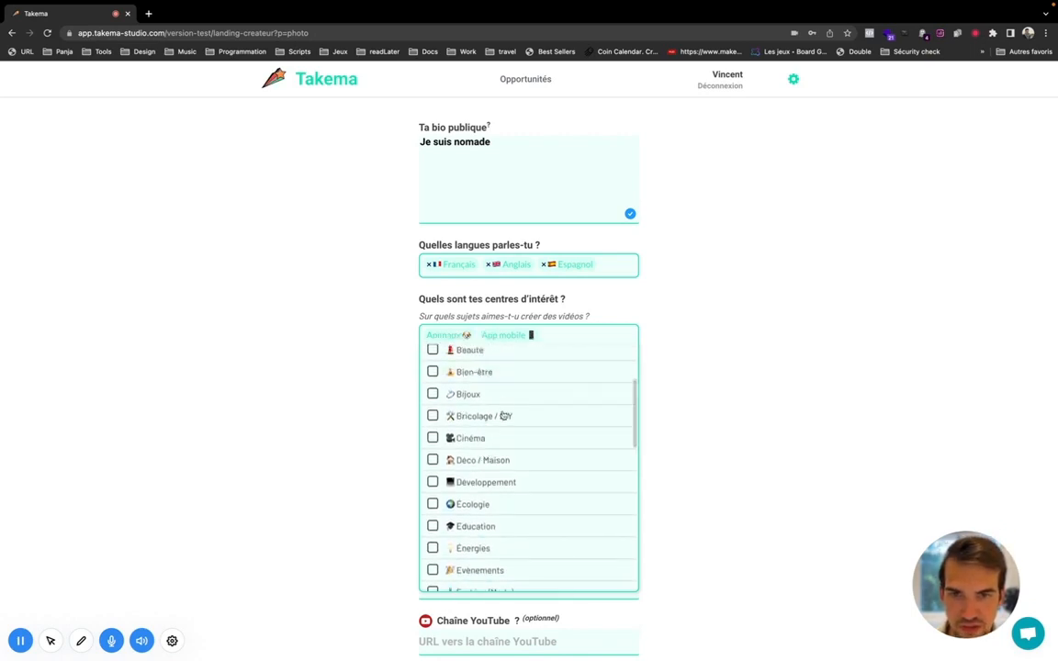
pyautogui.click(503, 416)
pyautogui.scroll(-10, 472, 455)
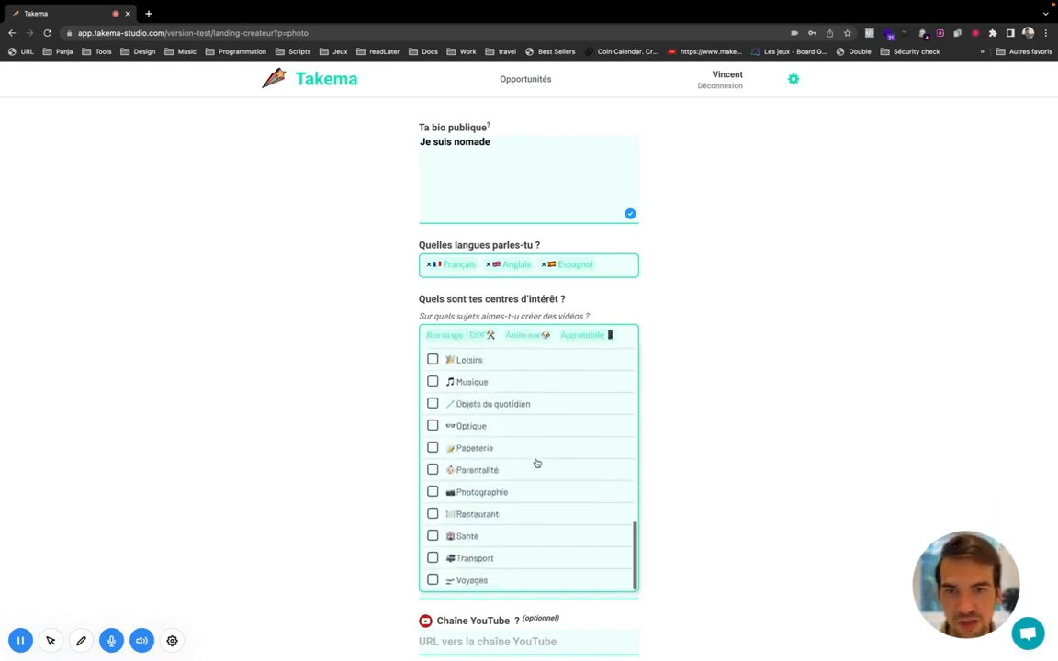
pyautogui.click(385, 470)
# Step: Set the profile formats to Photo and Vidéo
pyautogui.click(529, 392)
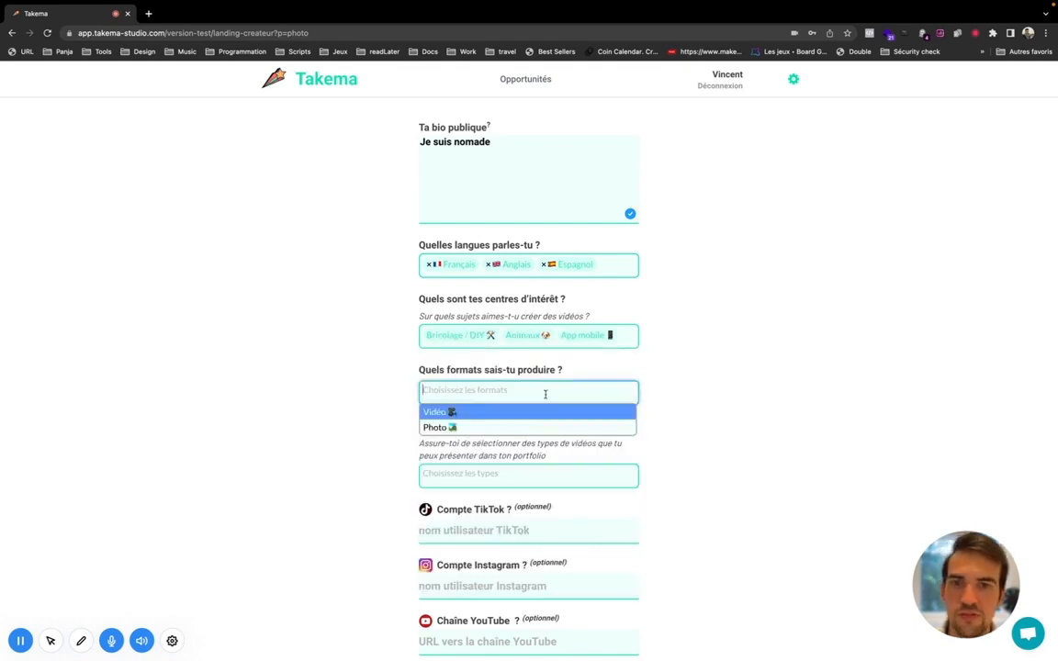
pyautogui.click(446, 429)
pyautogui.click(459, 396)
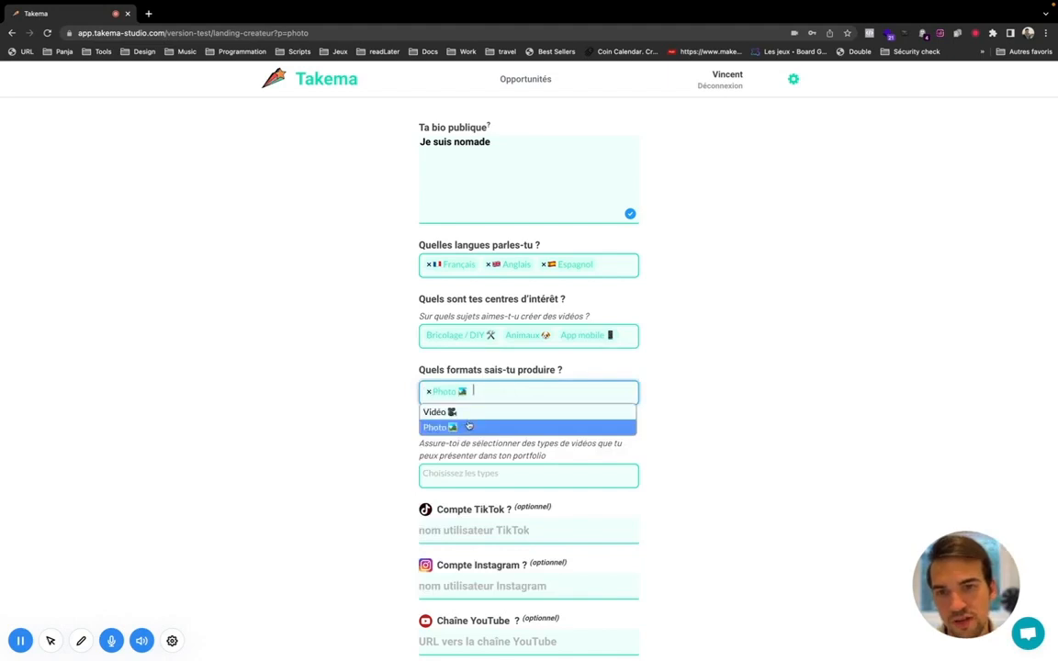
pyautogui.click(449, 410)
pyautogui.scroll(-1, 423, 432)
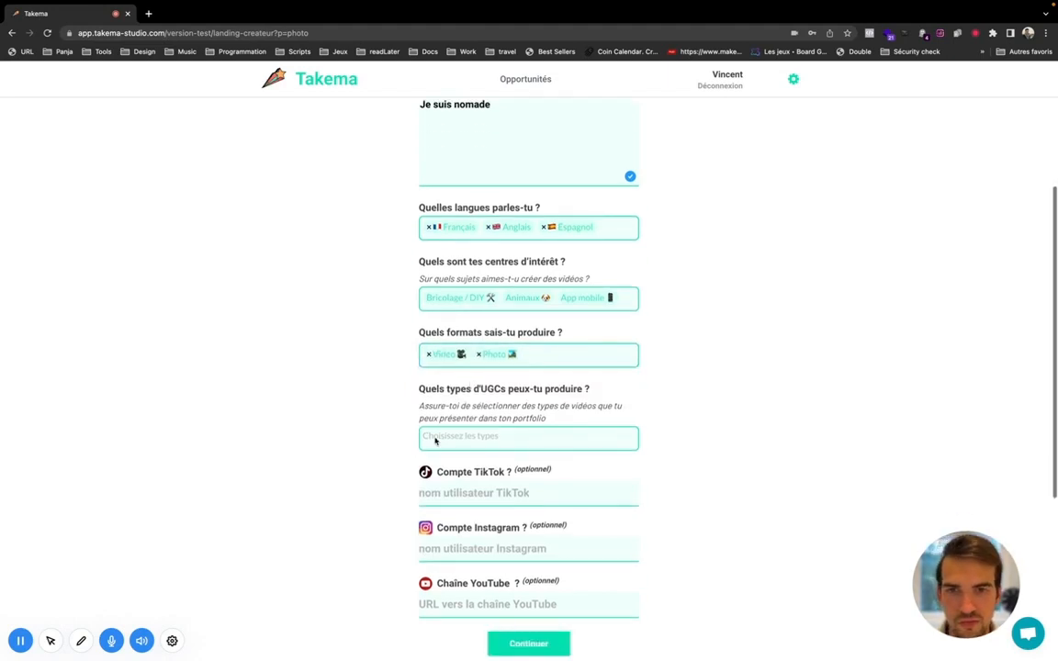
# Step: Add Micro-trottoir / Interview, Gameplay and Témoignages as UGC types
pyautogui.click(453, 439)
pyautogui.scroll(-3, 381, 441)
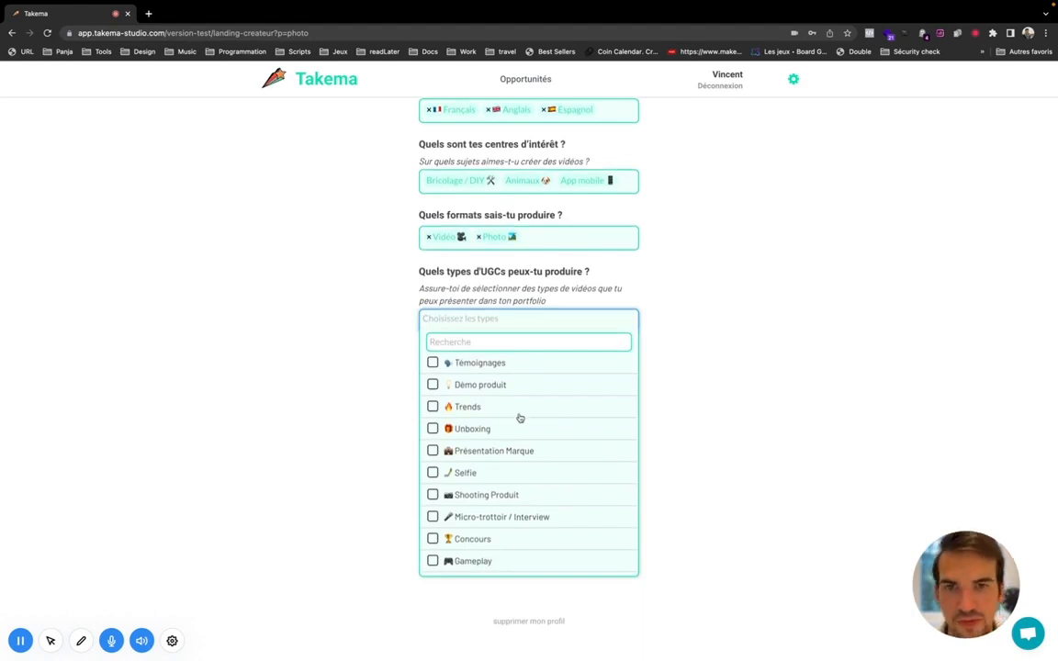
pyautogui.scroll(-1, 486, 415)
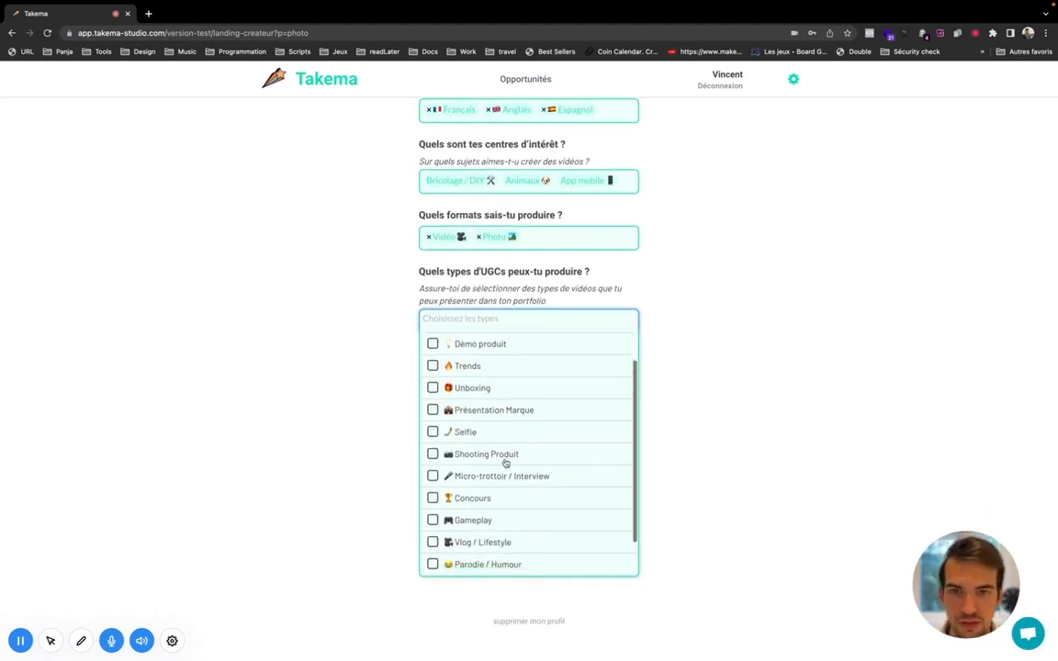
pyautogui.scroll(-1, 504, 463)
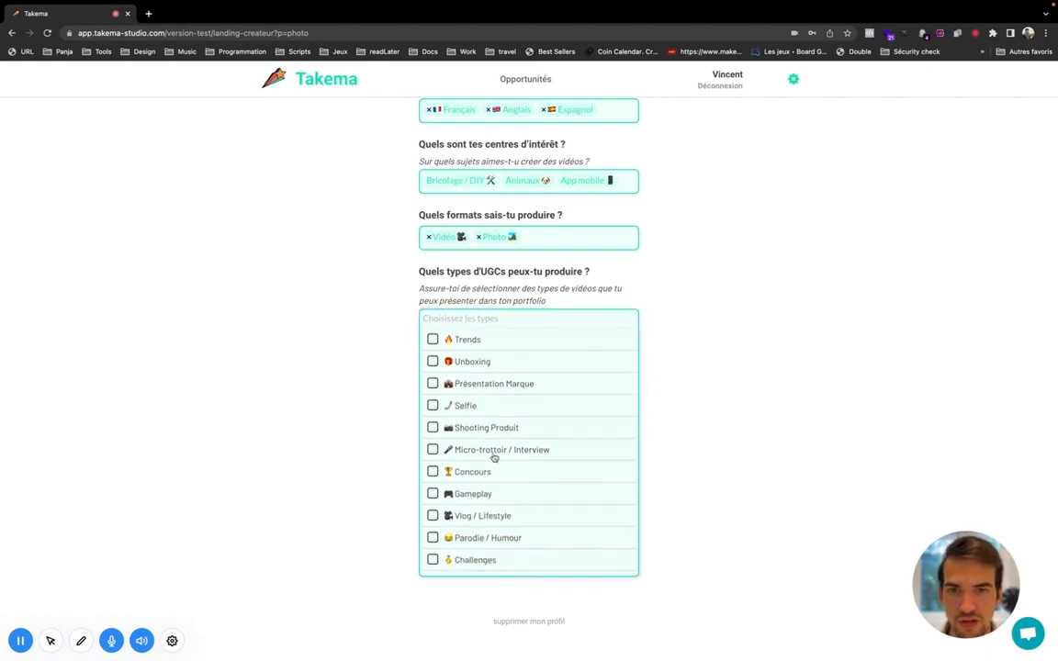
pyautogui.click(494, 454)
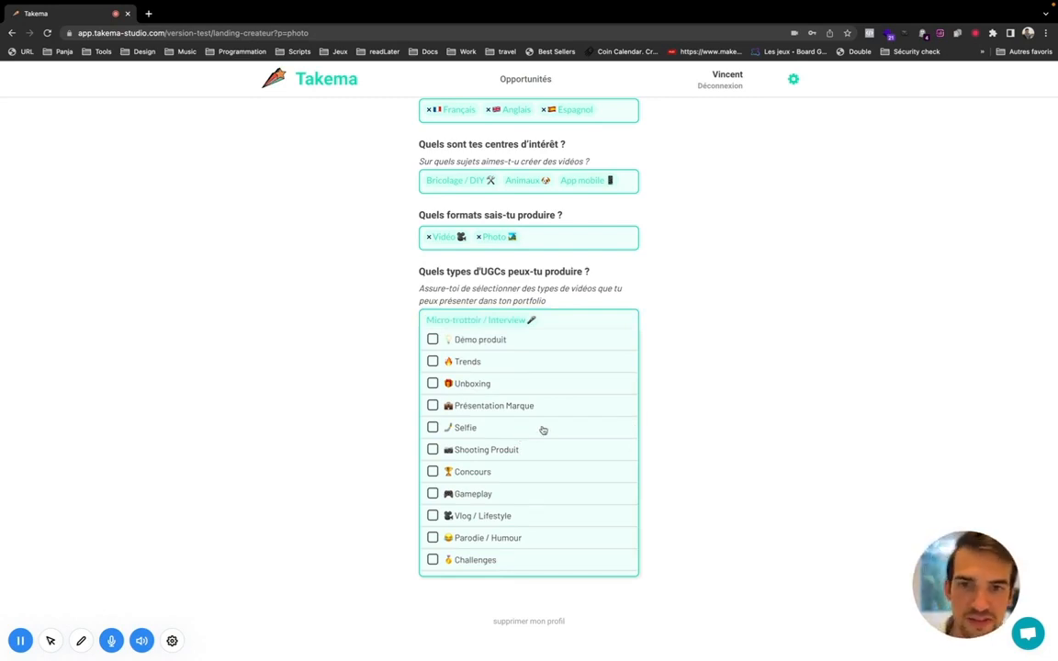
pyautogui.scroll(-1, 520, 458)
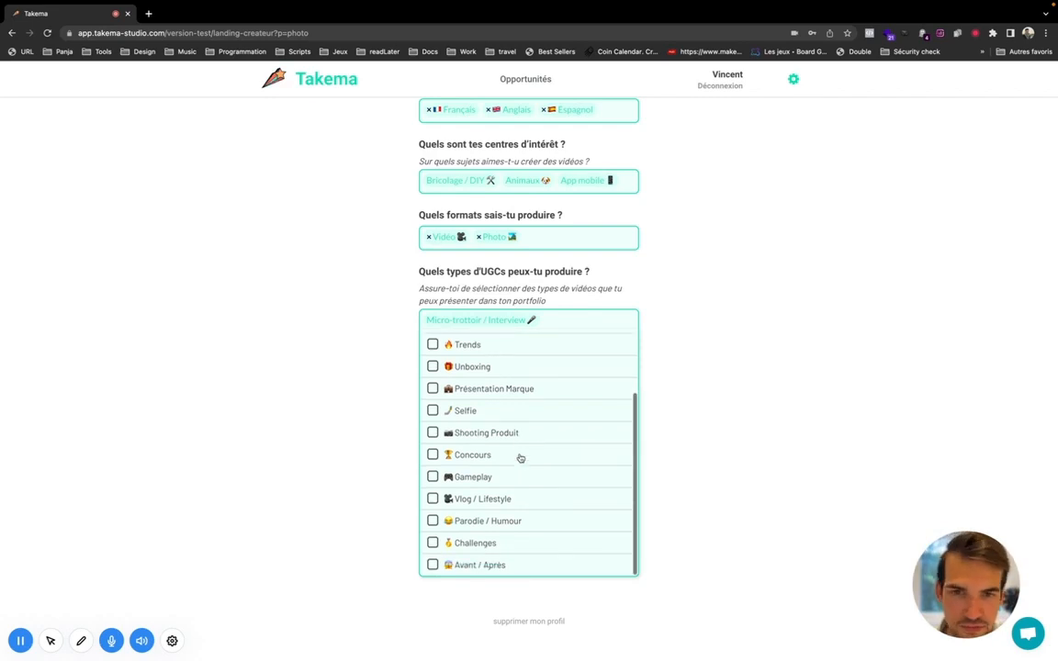
pyautogui.scroll(1, 509, 465)
pyautogui.scroll(-1, 511, 467)
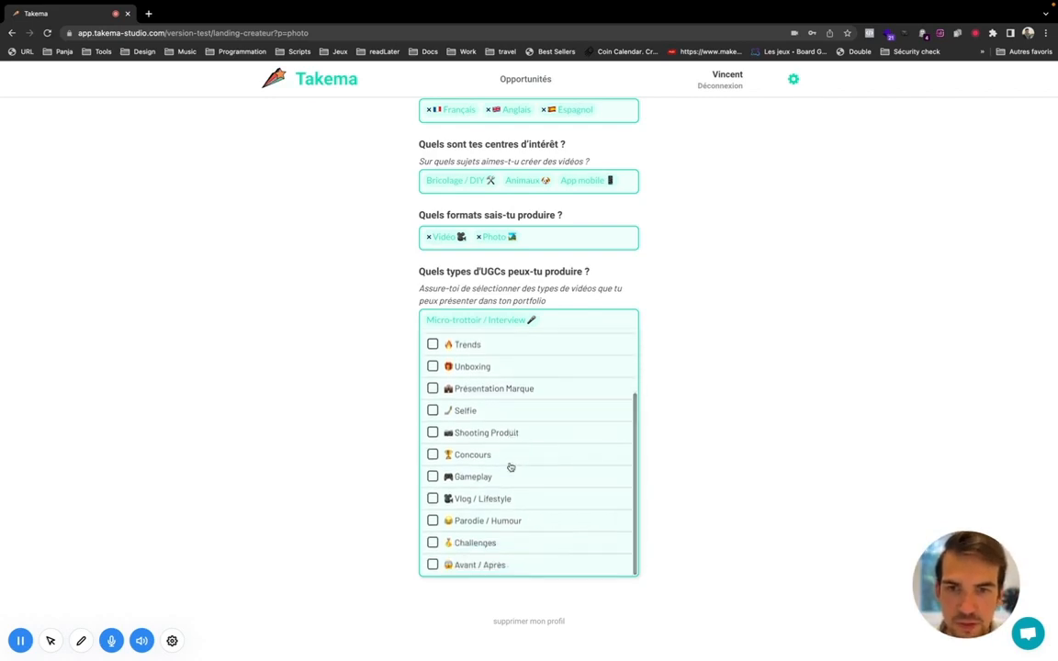
pyautogui.click(496, 477)
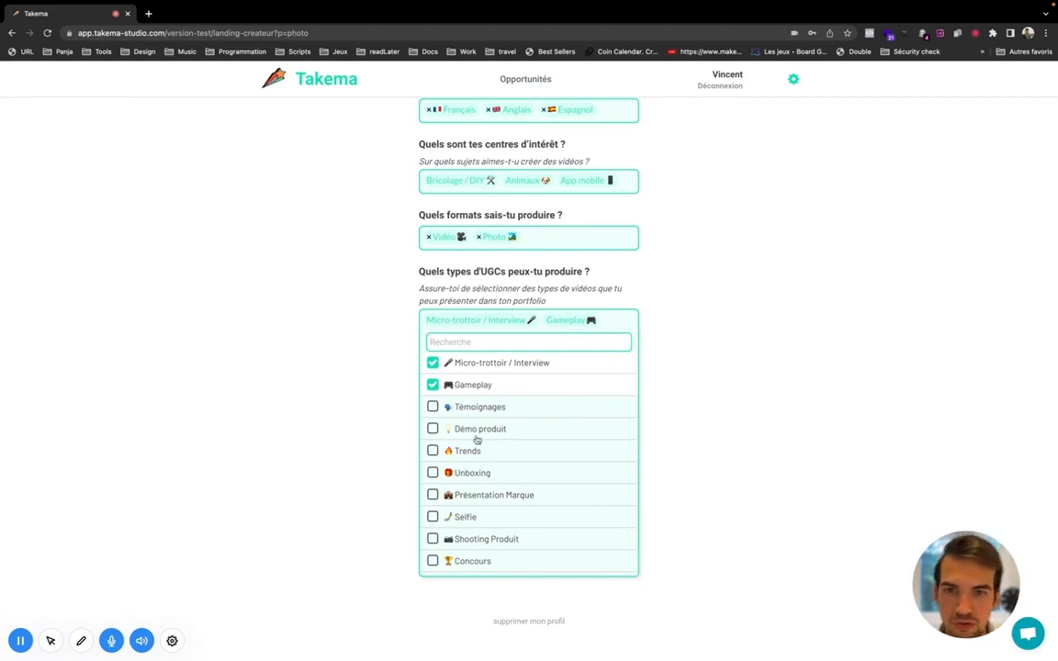
pyautogui.scroll(-1, 478, 451)
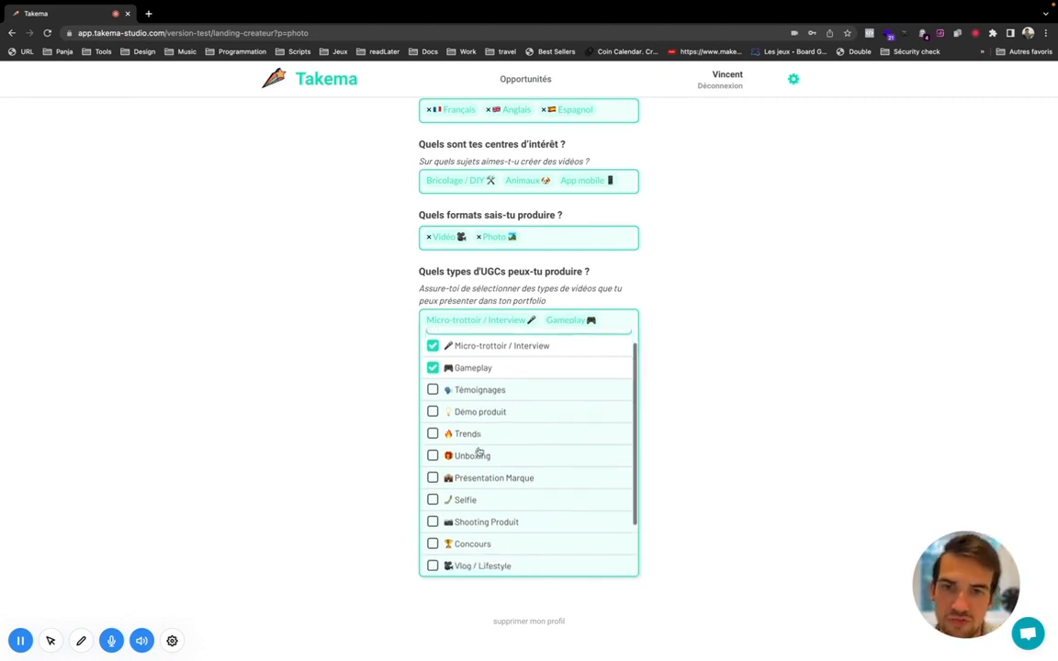
pyautogui.click(484, 395)
pyautogui.scroll(-3, 542, 518)
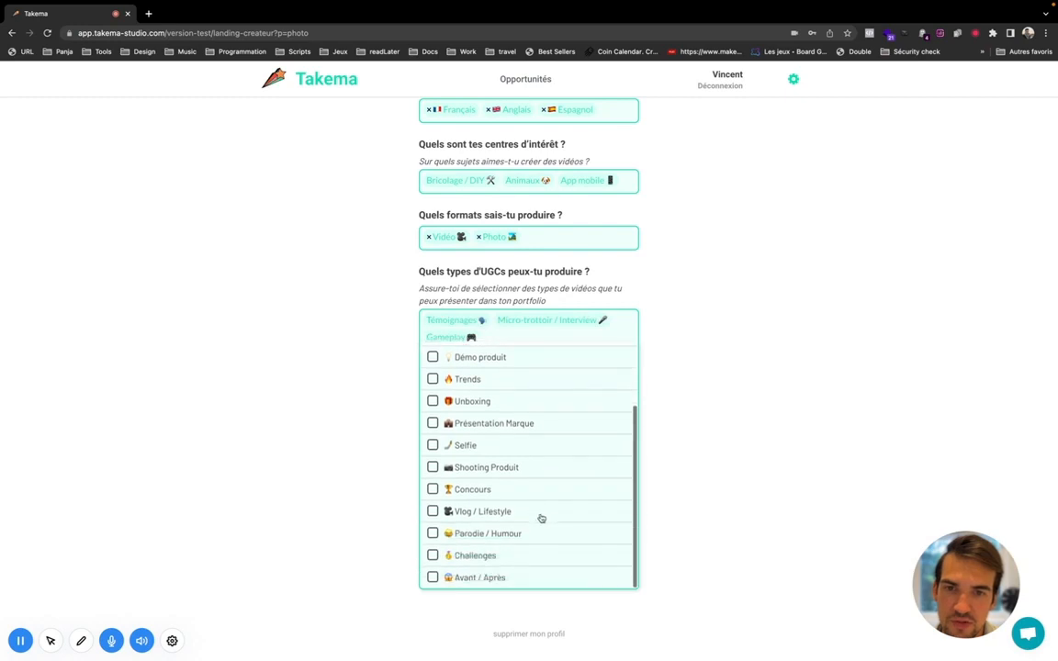
pyautogui.click(394, 413)
pyautogui.click(540, 391)
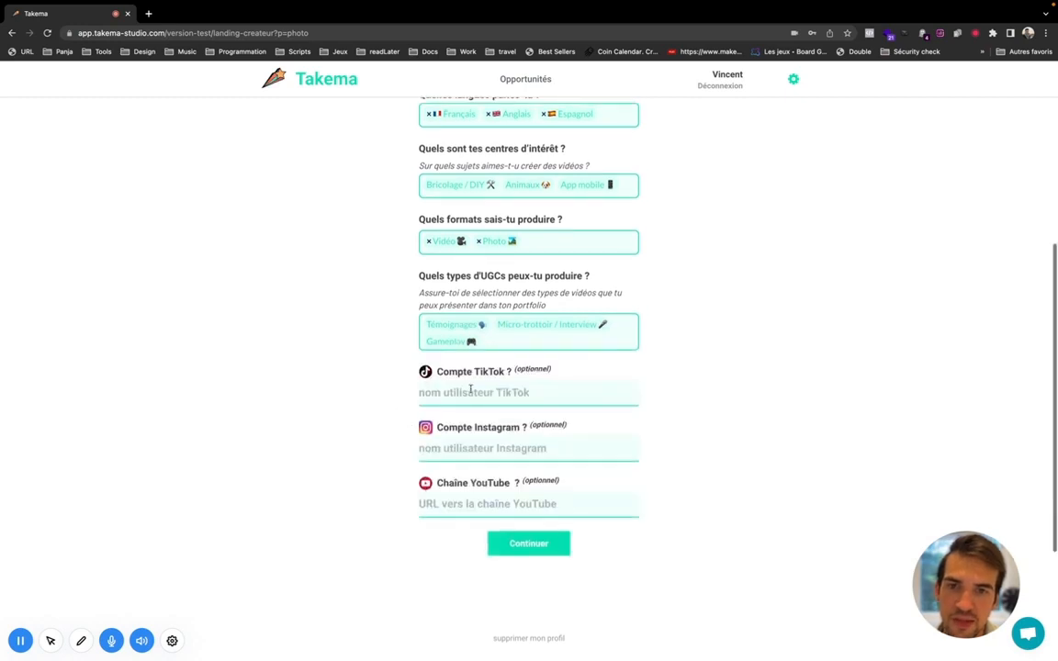